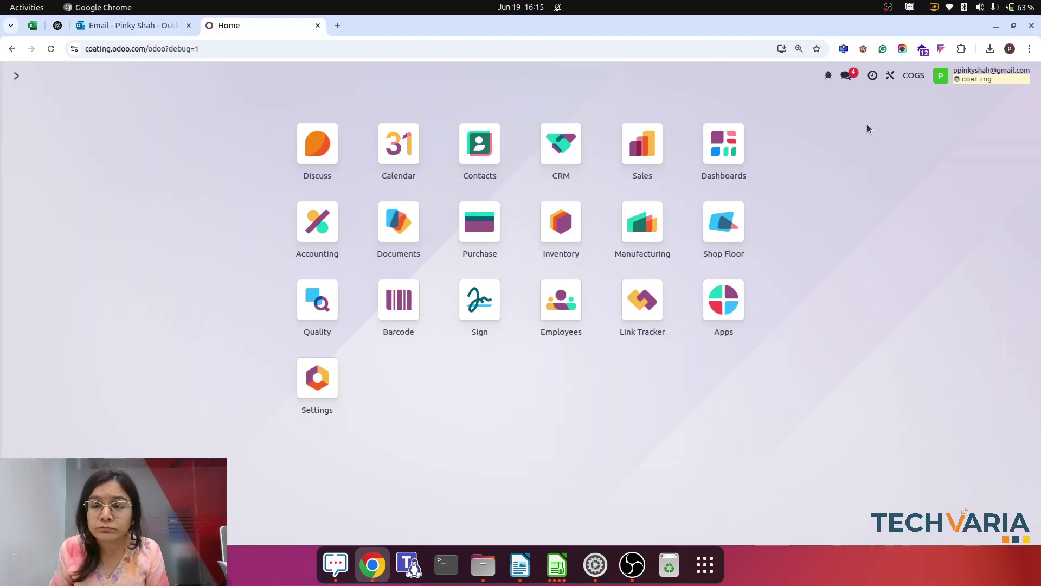
# - Search for 'bill' to reach Bills of Materials and open the Finished 1 bill
pyautogui.write('f')
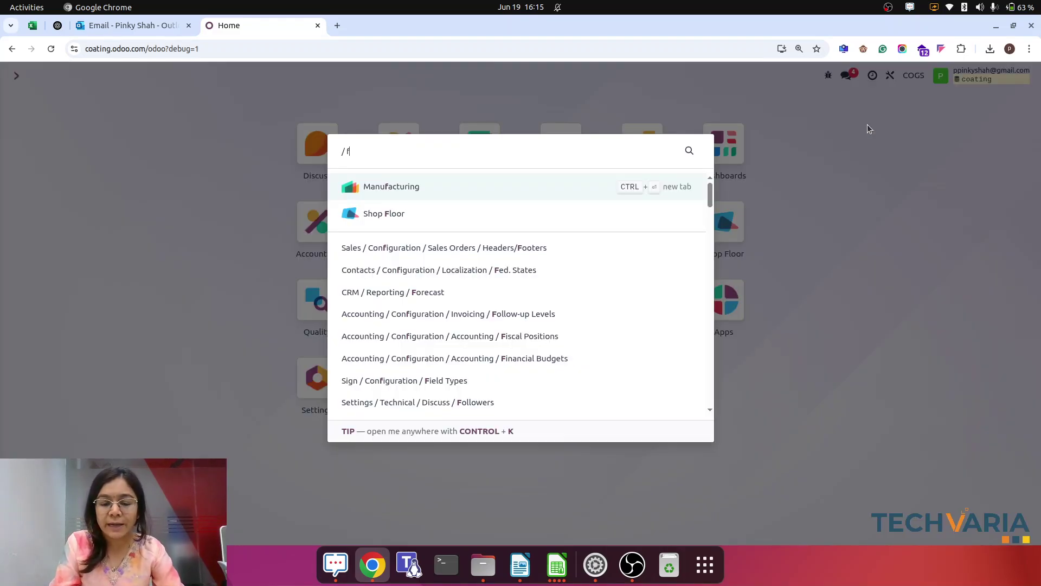
pyautogui.press('BackSpace')
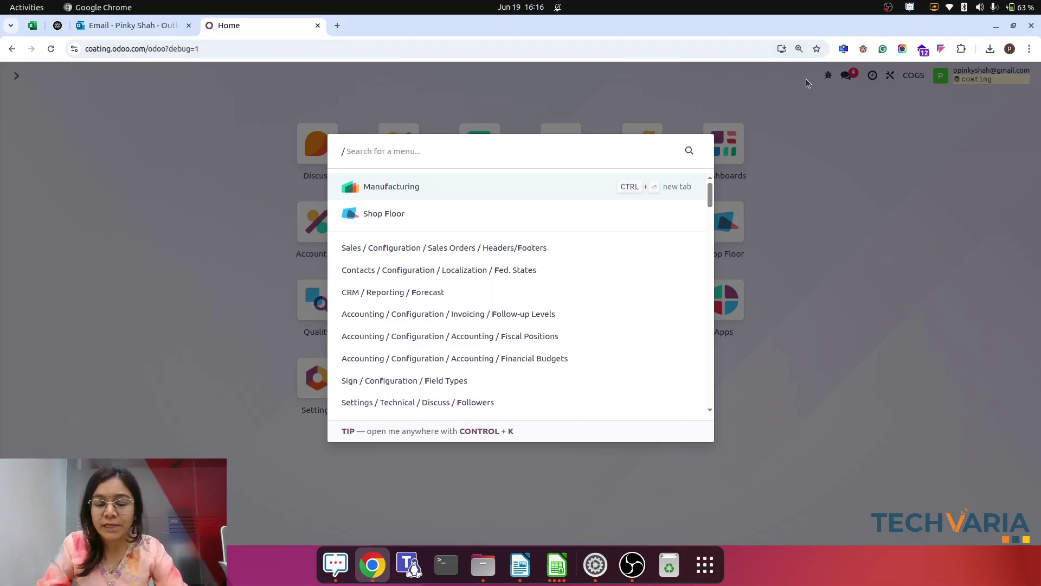
pyautogui.write('bill')
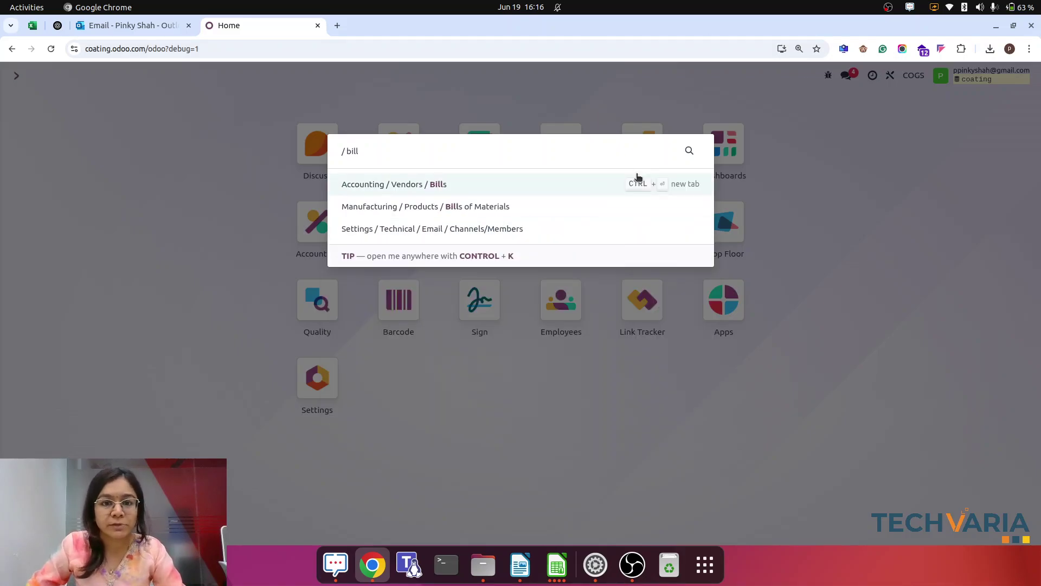
pyautogui.click(483, 205)
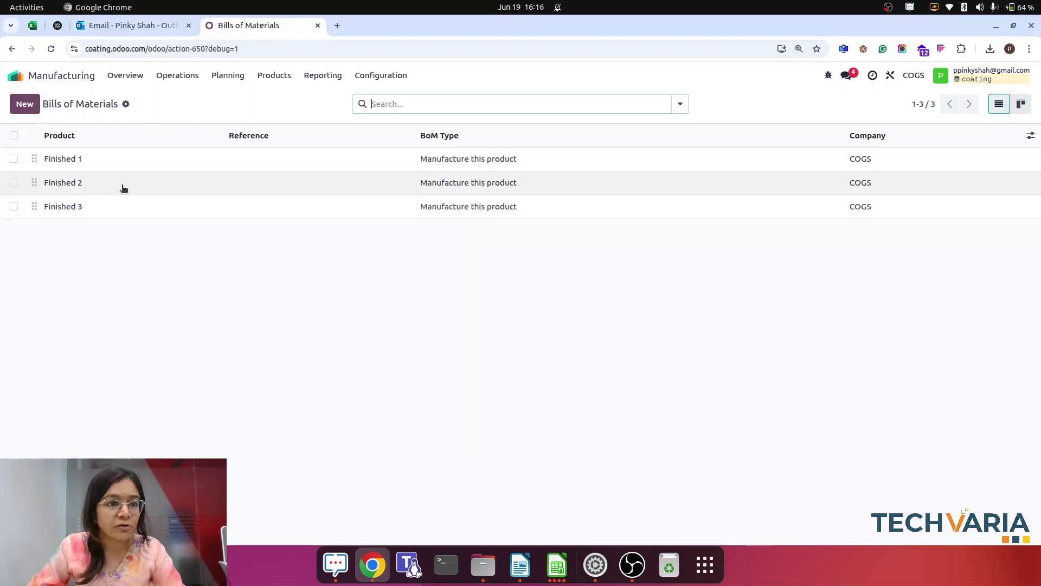
pyautogui.click(125, 159)
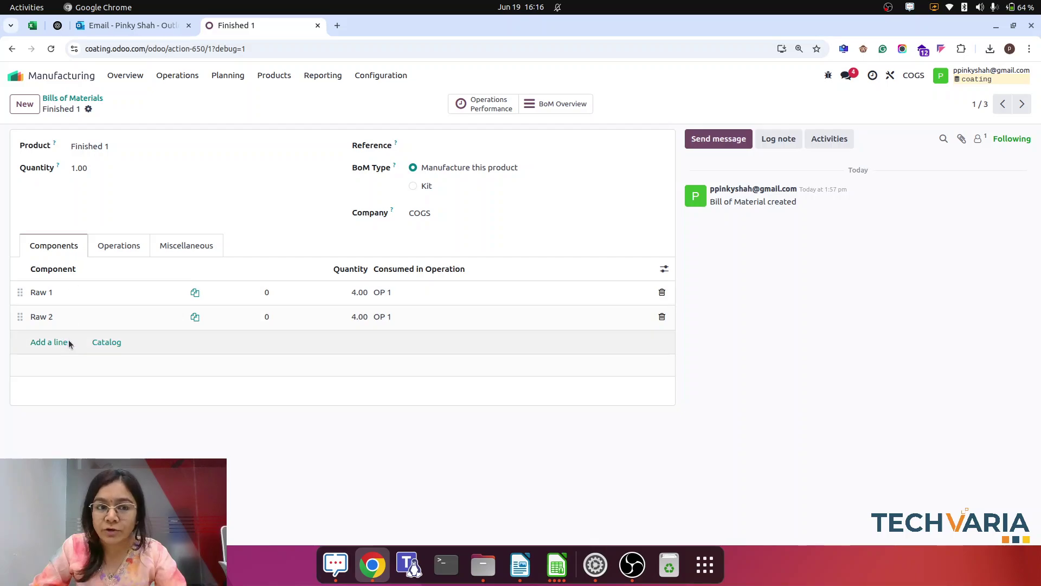
# - Review Finished 1's operations and components, then page through to Finished 2 and Finished 3
pyautogui.click(133, 248)
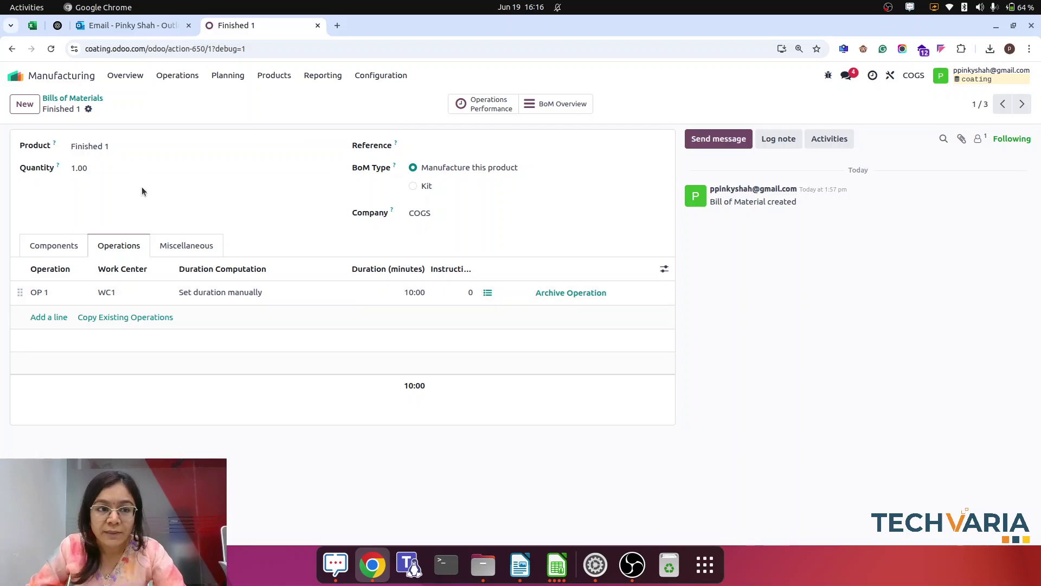
pyautogui.click(1023, 105)
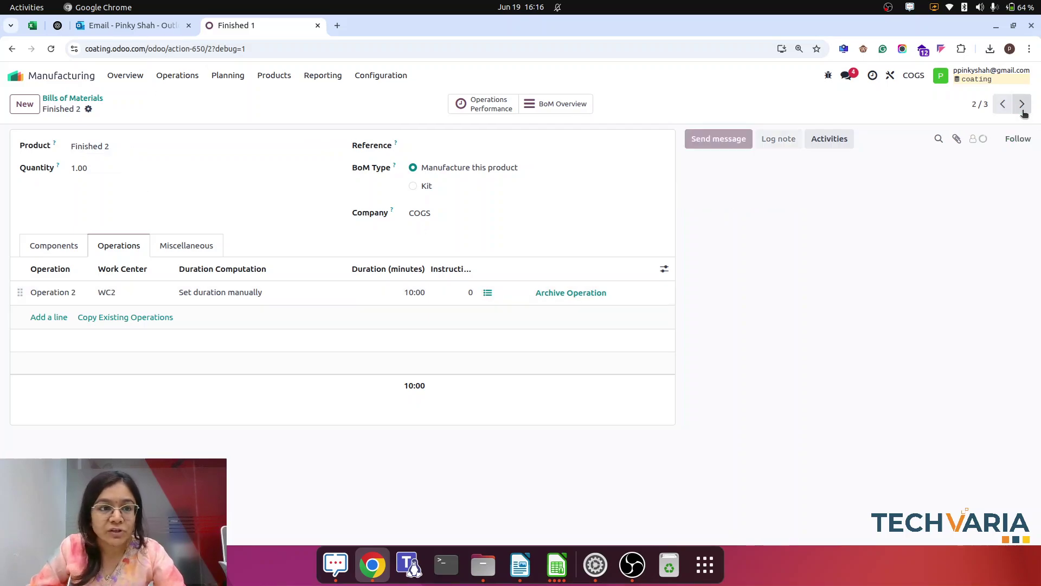
pyautogui.click(1024, 110)
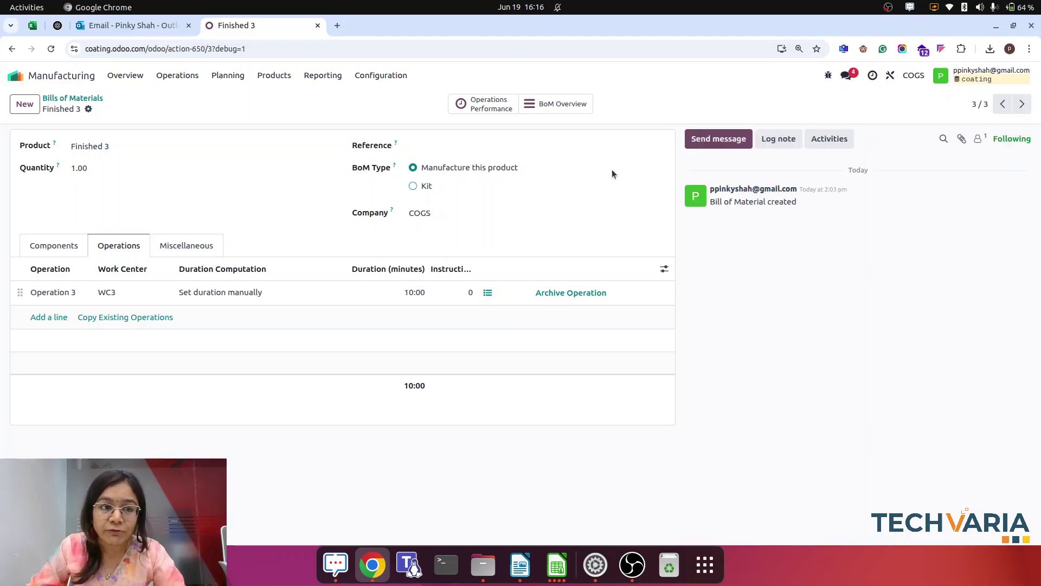
pyautogui.click(1001, 108)
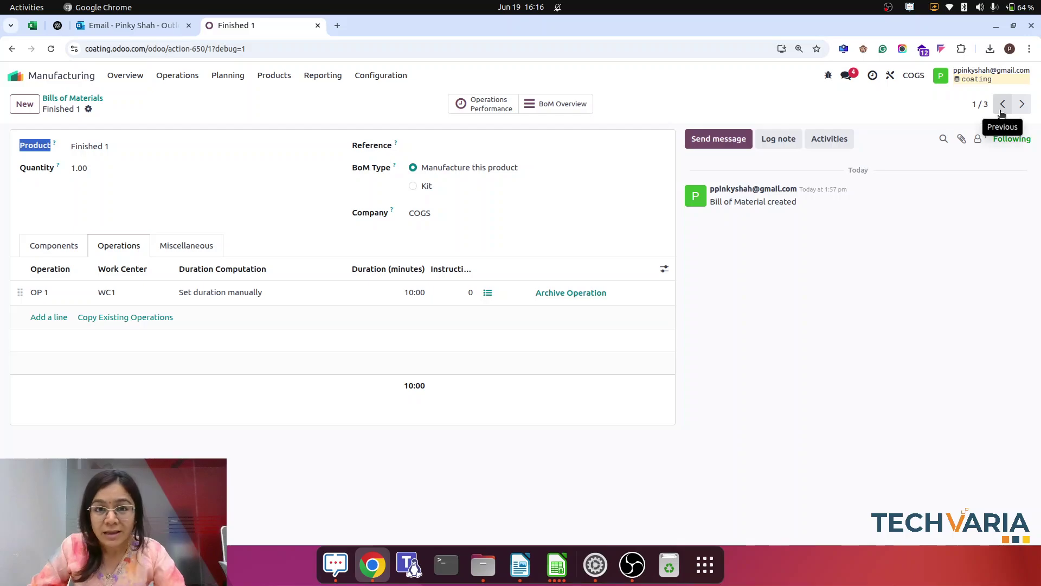
pyautogui.click(1002, 109)
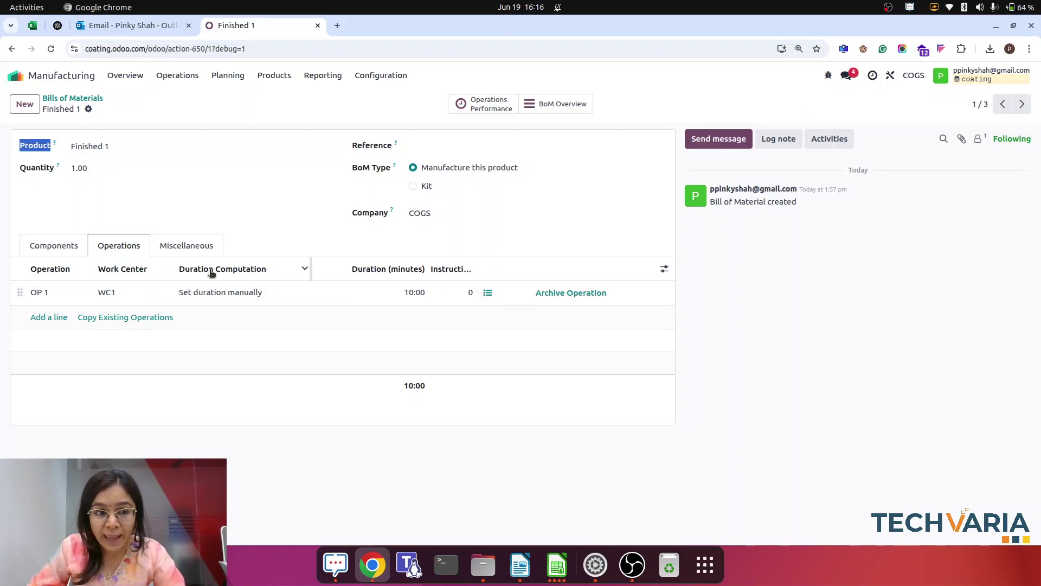
pyautogui.click(66, 252)
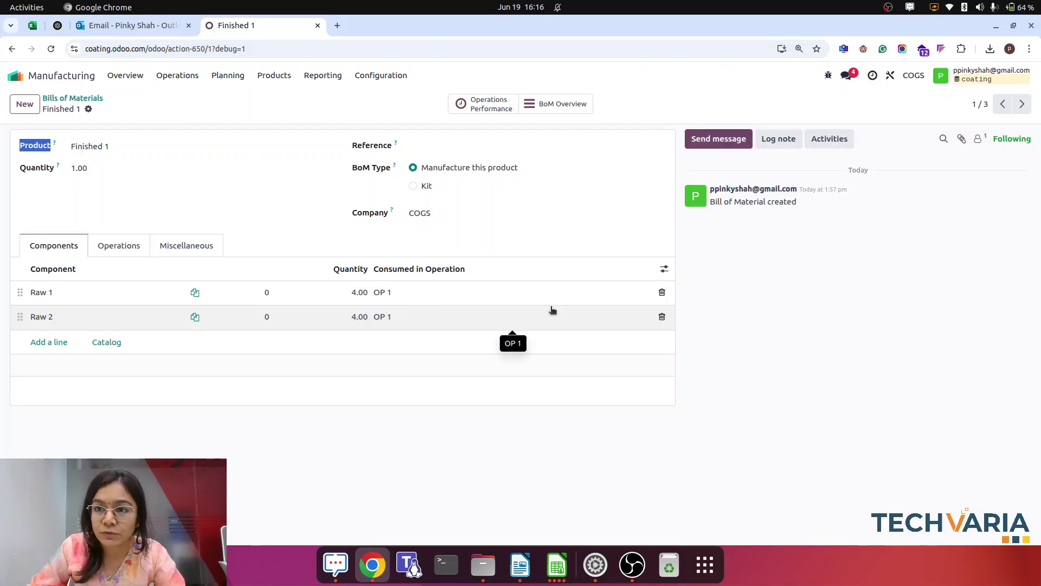
pyautogui.click(1017, 109)
pyautogui.click(1018, 109)
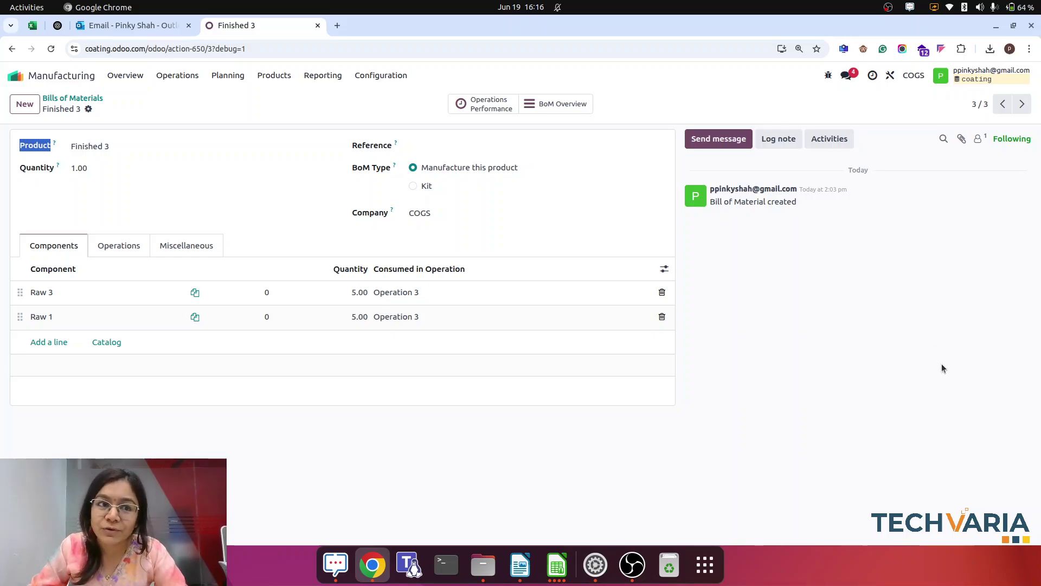
pyautogui.click(185, 78)
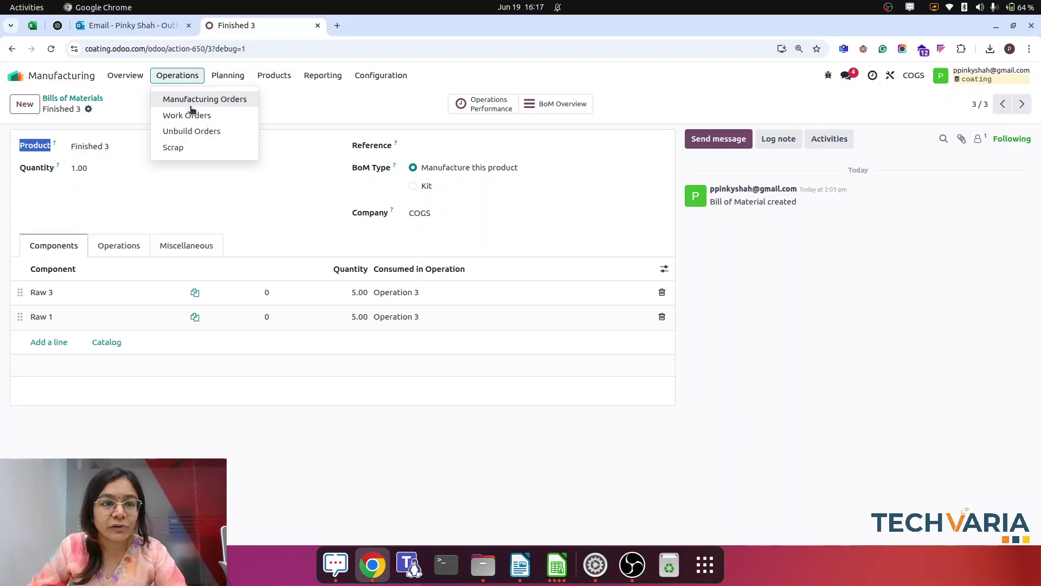
# - Create and confirm a manufacturing order for 1.00 Finished 1, using Raw 1 and Raw 2 at 4.00 each
pyautogui.click(190, 111)
pyautogui.click(24, 103)
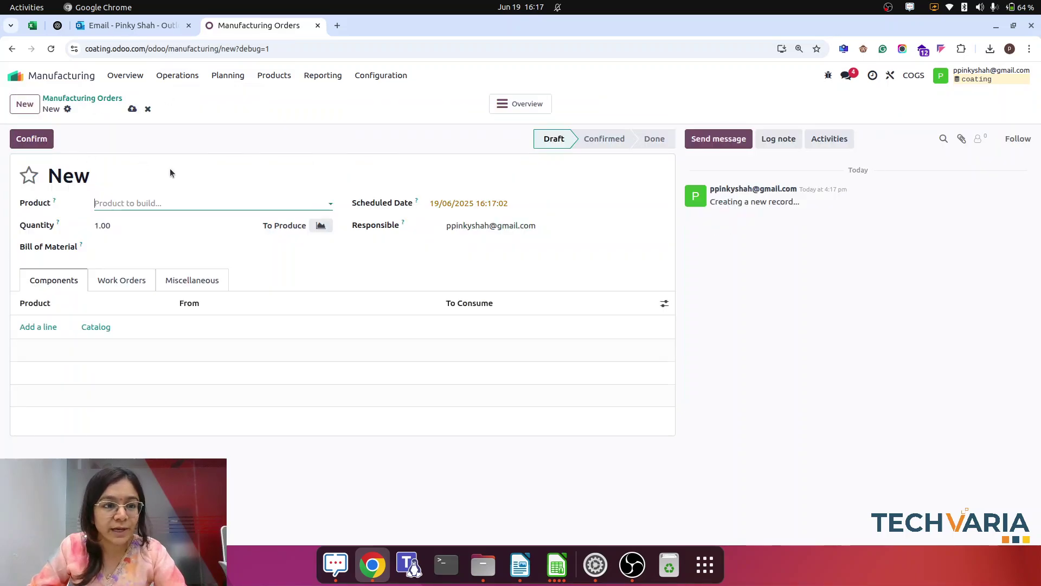
pyautogui.write('fini')
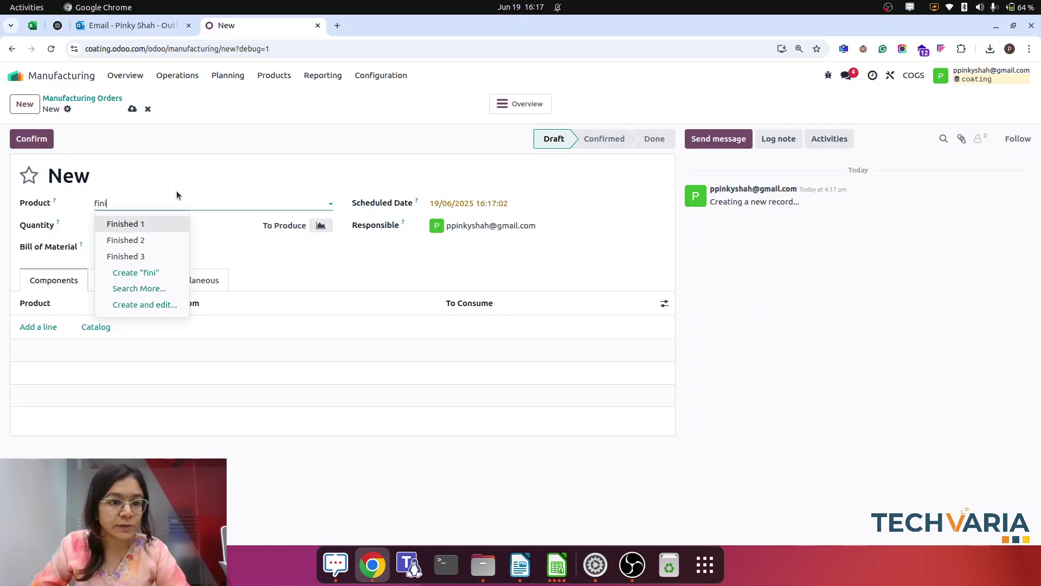
pyautogui.click(148, 224)
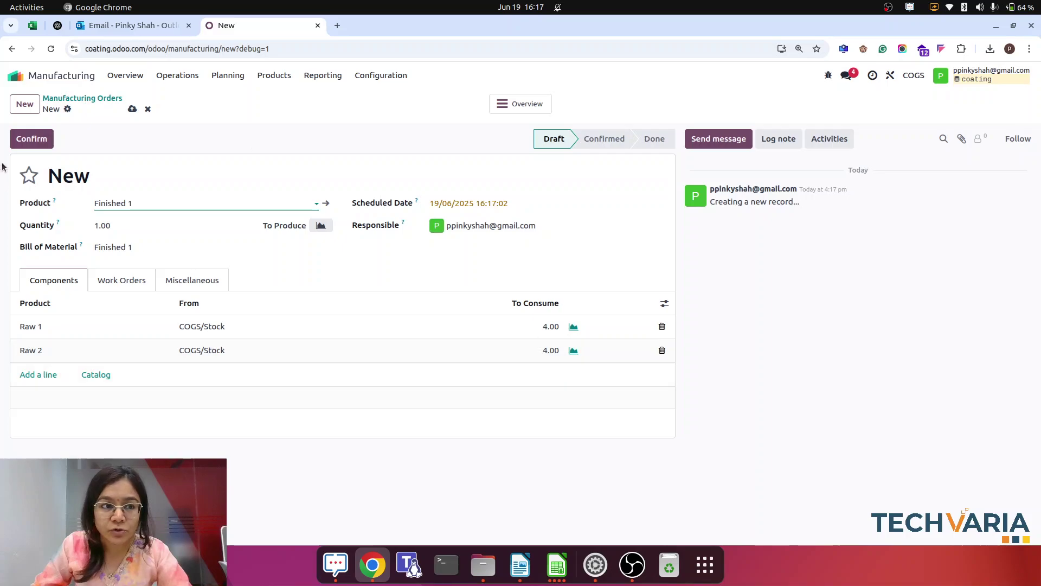
pyautogui.click(25, 142)
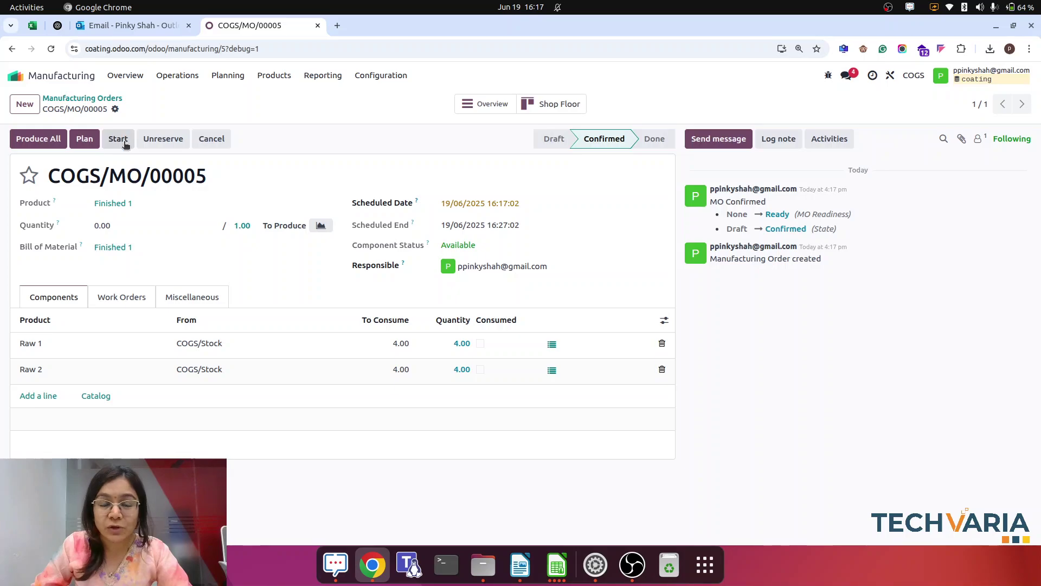
# - Start COGS/MO/00005, record Raw 1 and Raw 2 consumed at 3.00 each, and save
pyautogui.click(127, 141)
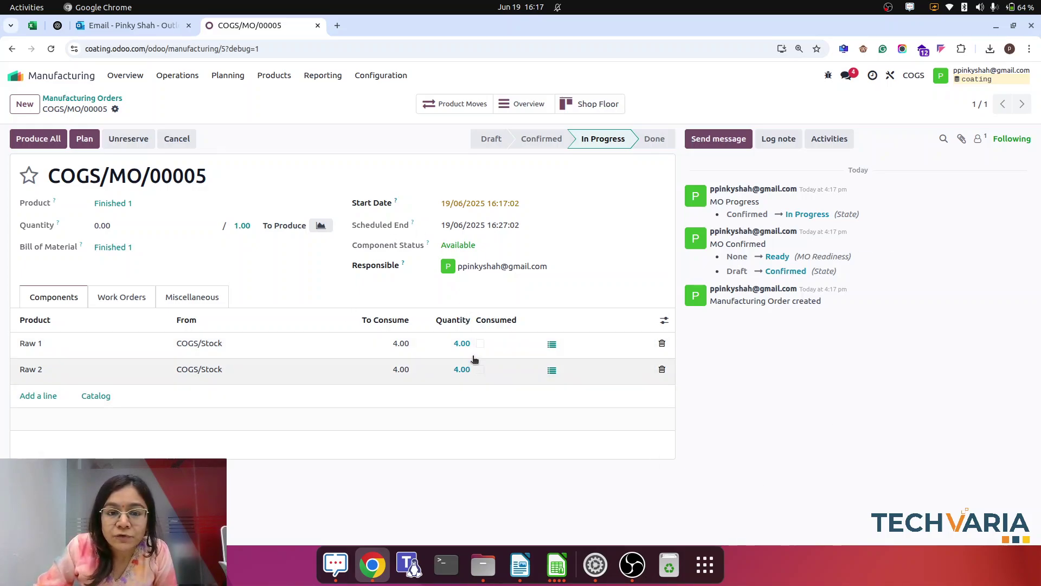
pyautogui.click(461, 344)
pyautogui.write('3')
pyautogui.click(460, 370)
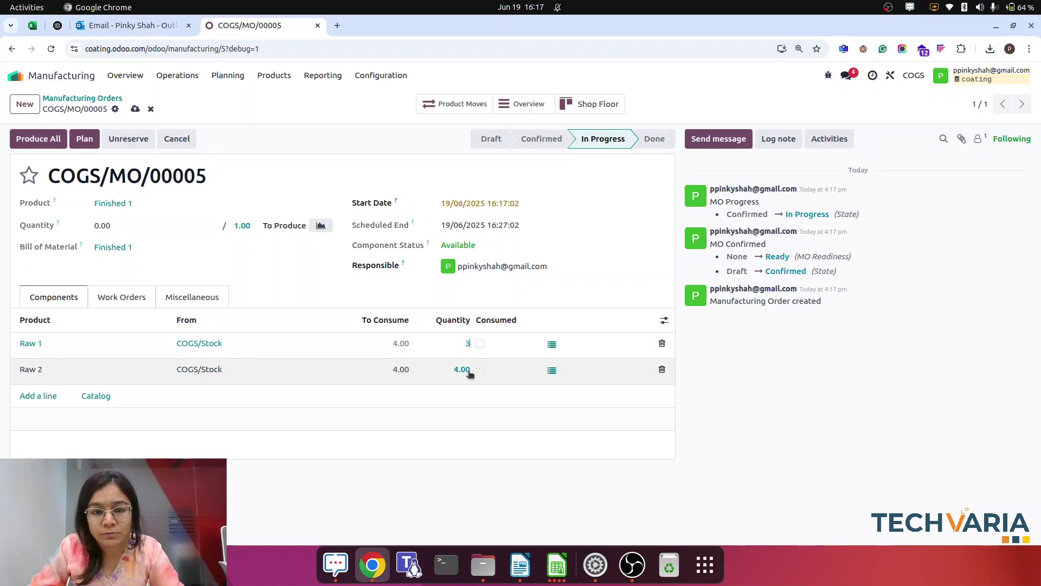
pyautogui.write('3')
pyautogui.click(805, 428)
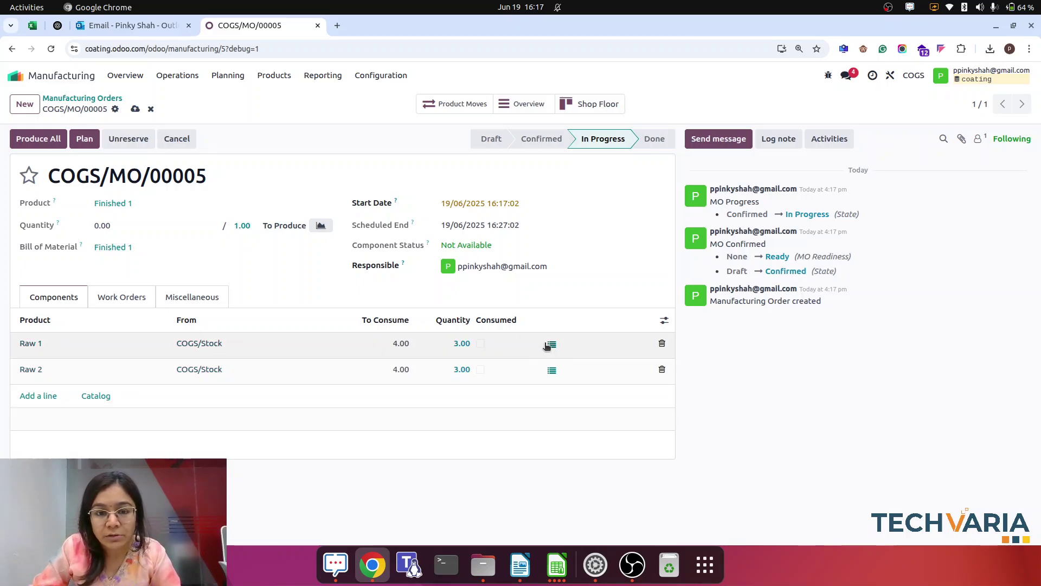
pyautogui.click(481, 344)
pyautogui.click(480, 369)
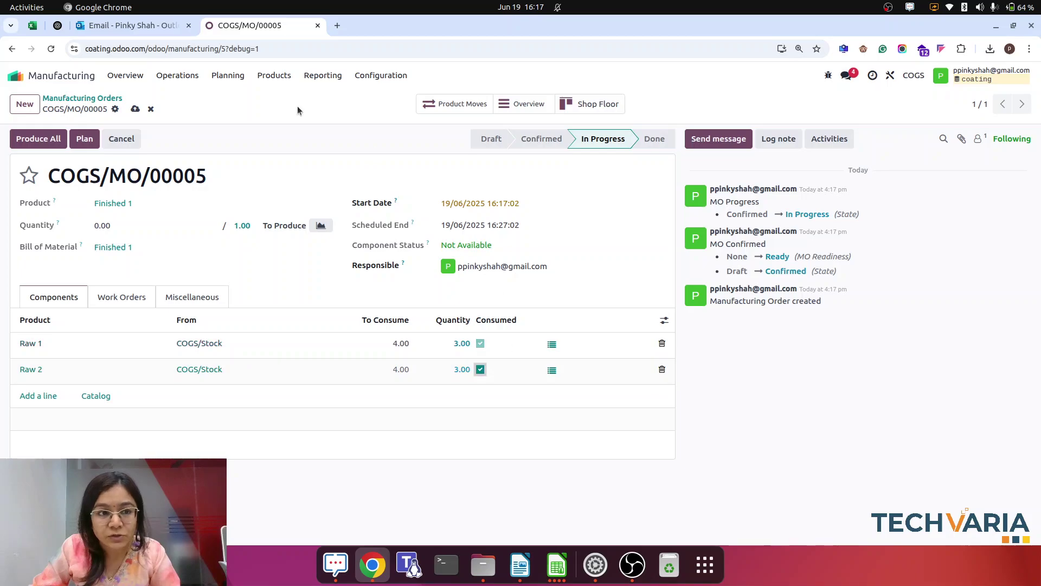
pyautogui.click(136, 109)
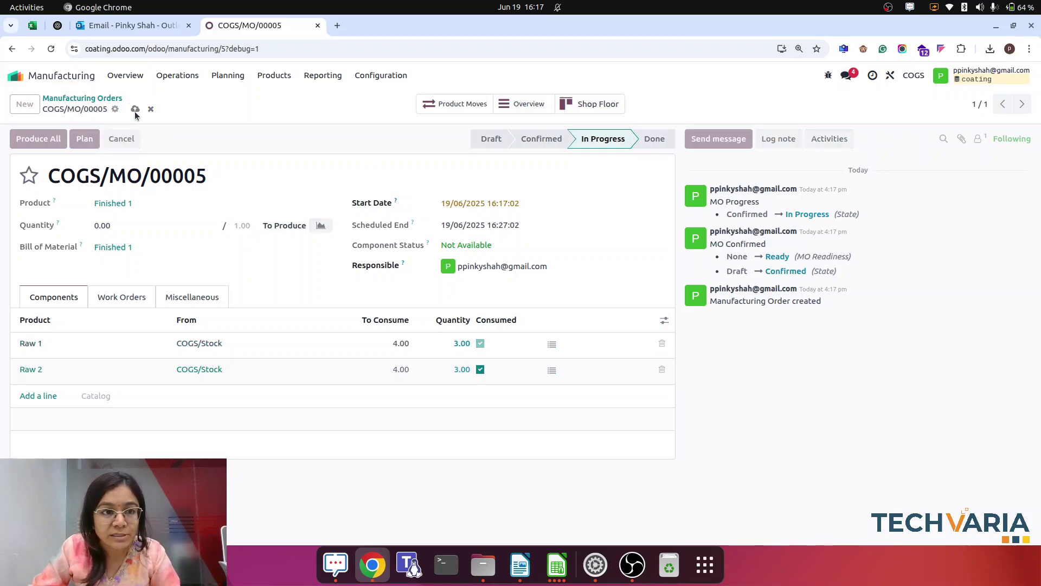
pyautogui.click(123, 300)
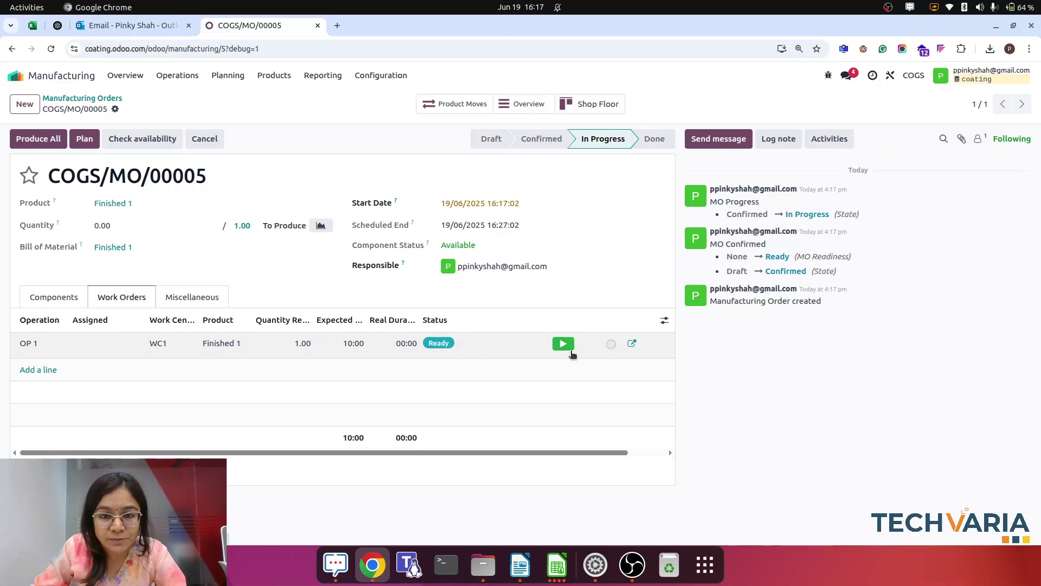
# - Log a 10:00 real duration on work order OP 1 and save the order
pyautogui.click(401, 344)
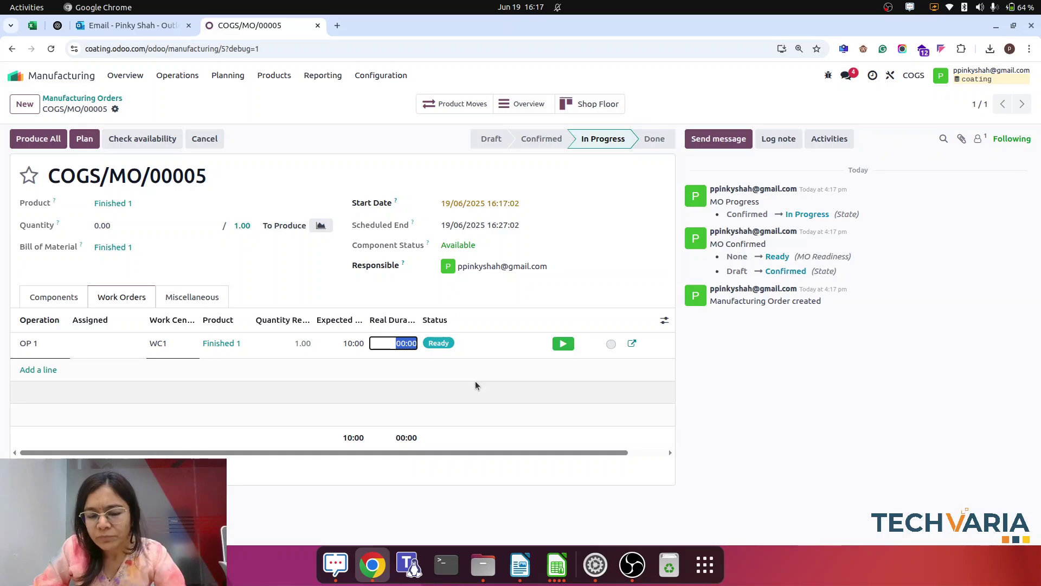
pyautogui.write('10')
pyautogui.click(847, 446)
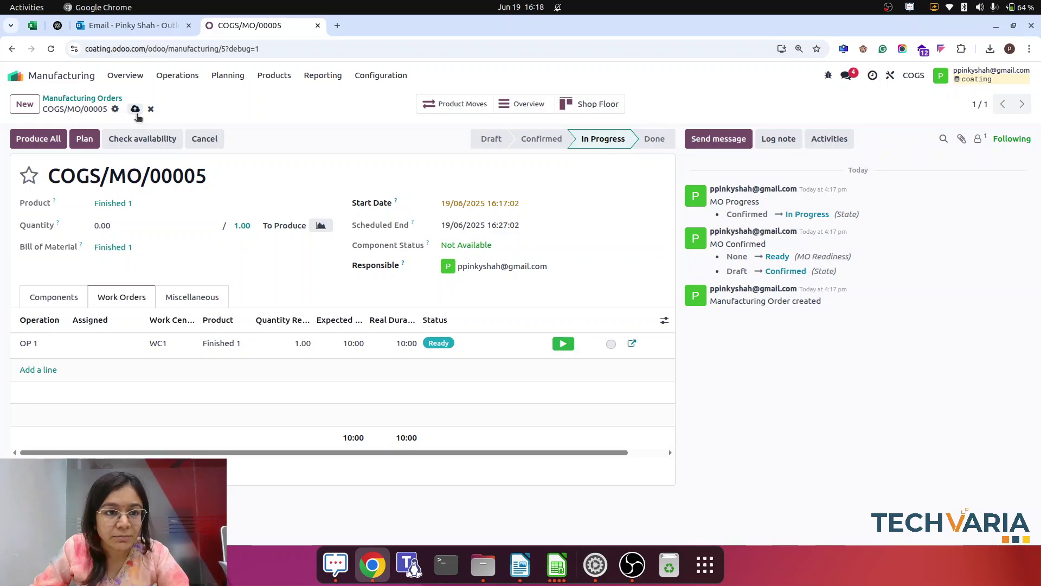
pyautogui.click(135, 109)
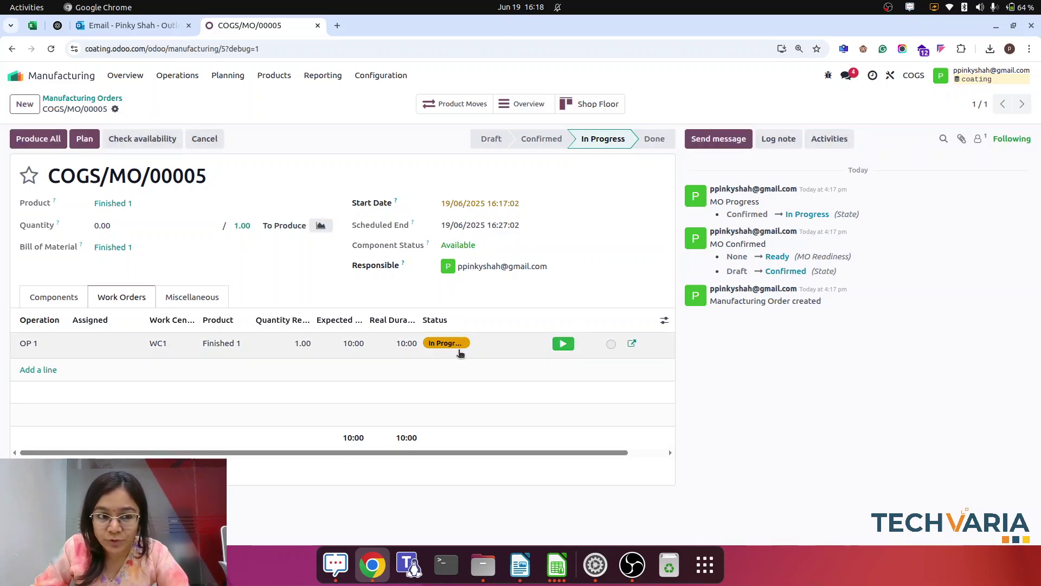
# - Assign work order OP 1 to the other user and save the order
pyautogui.click(99, 344)
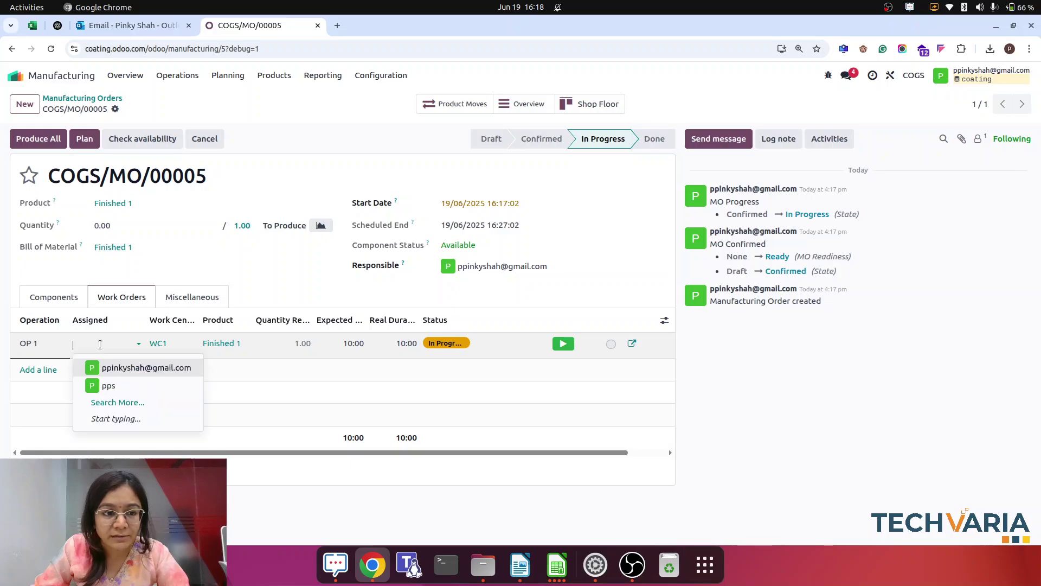
pyautogui.click(116, 385)
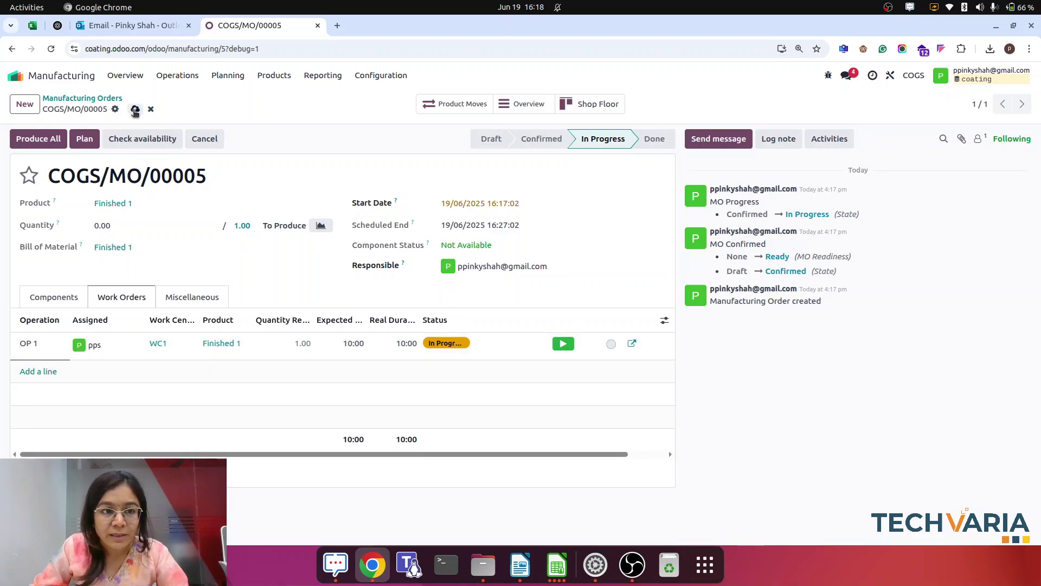
pyautogui.click(132, 111)
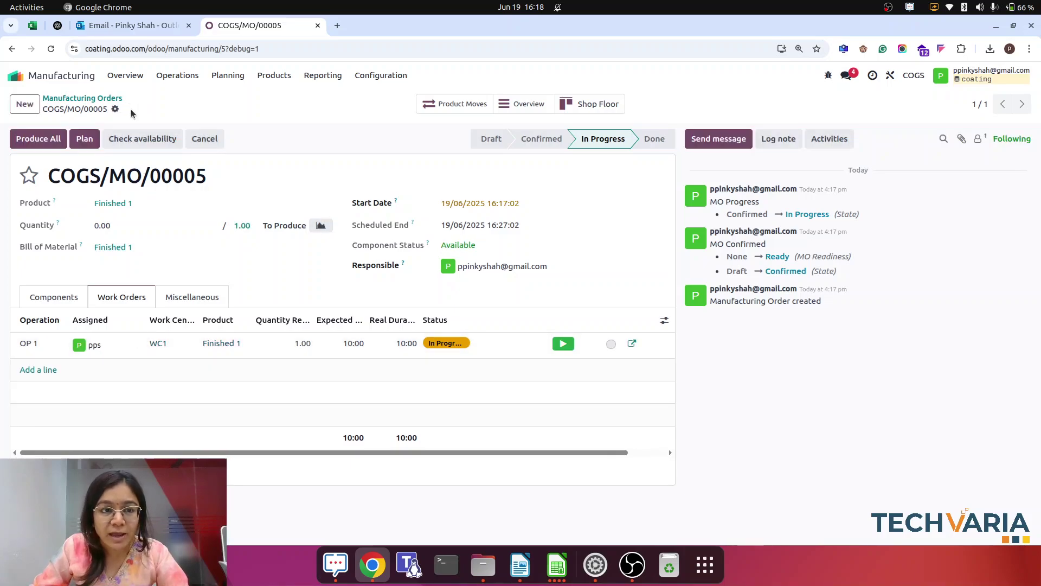
# - Open COGS/MO/00005's cost overview in a duplicated tab: $91.67 real cost versus $121.67
pyautogui.rightClick(272, 26)
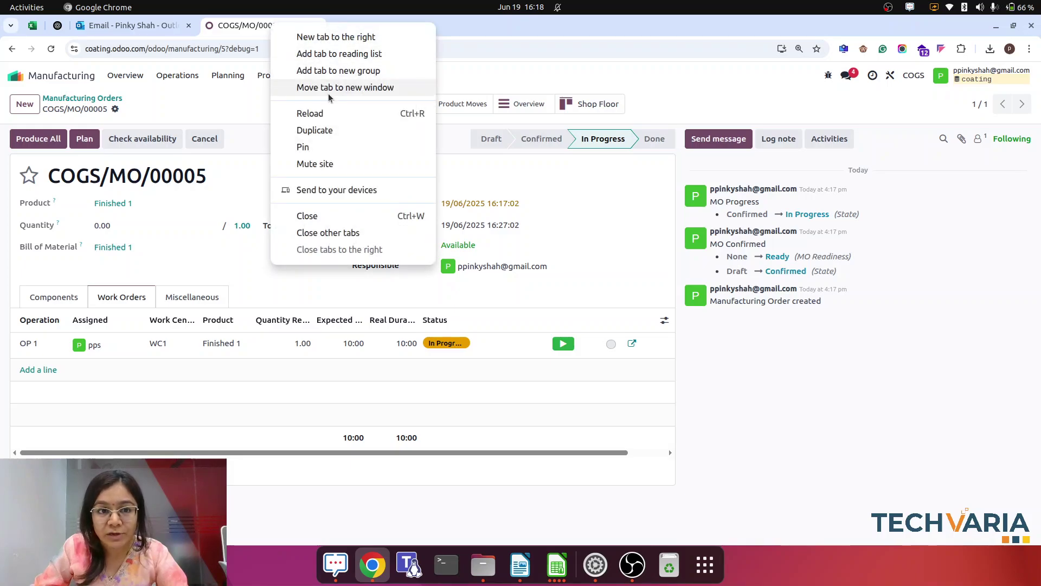
pyautogui.click(318, 132)
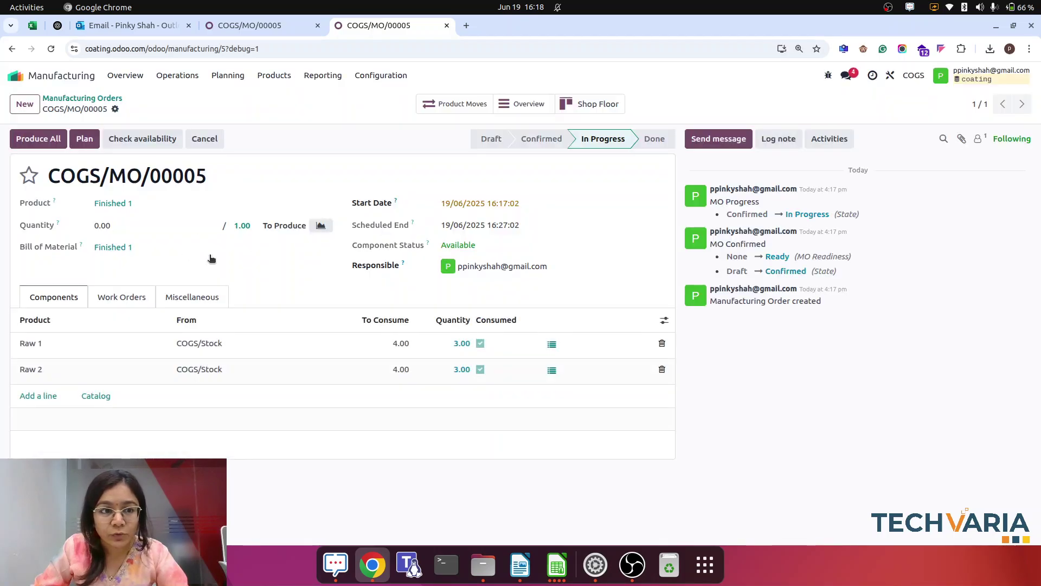
pyautogui.click(523, 105)
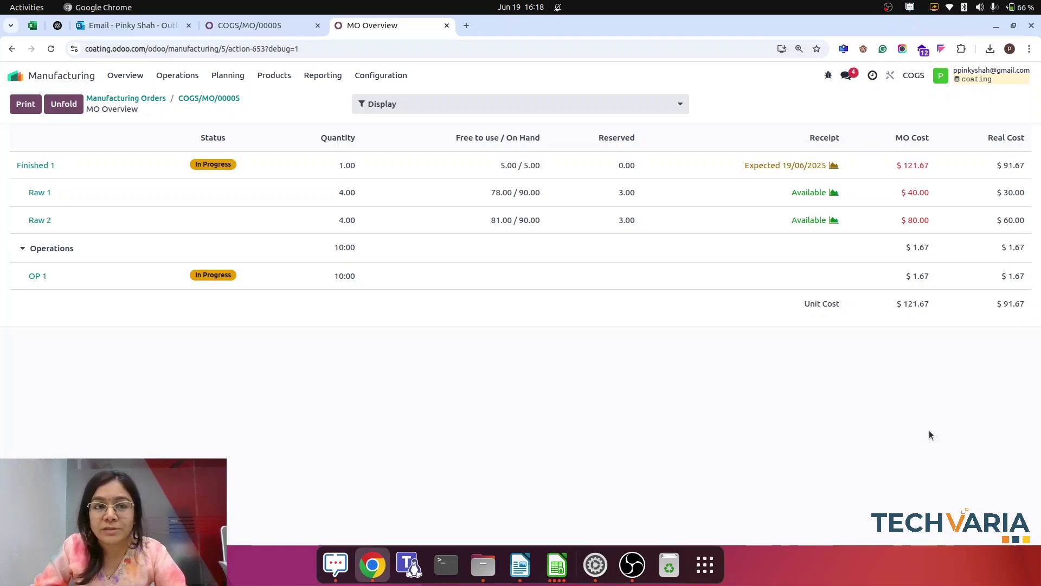
# - Back in the first tab, start a new manufacturing order from the Manufacturing Orders list
pyautogui.click(266, 26)
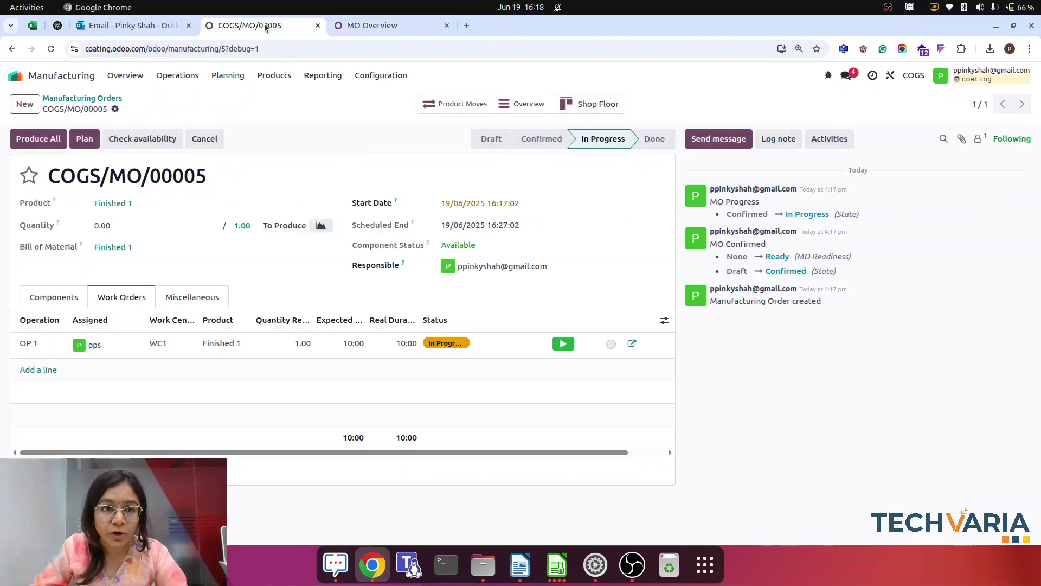
pyautogui.click(94, 98)
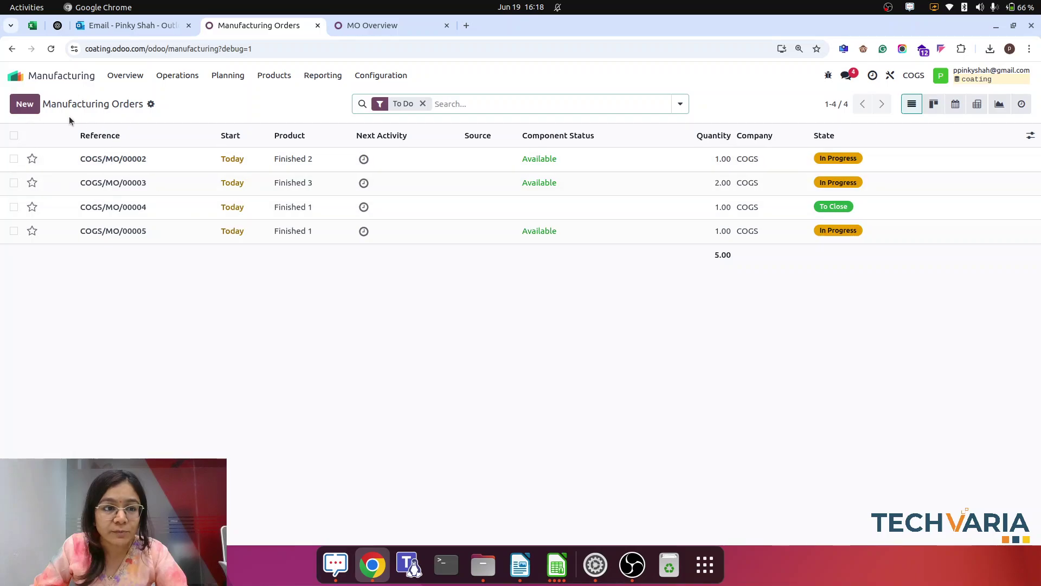
pyautogui.click(24, 104)
# - Create COGS/MO/00006 for 4.00 Finished 2, then confirm and start it
pyautogui.write('fini')
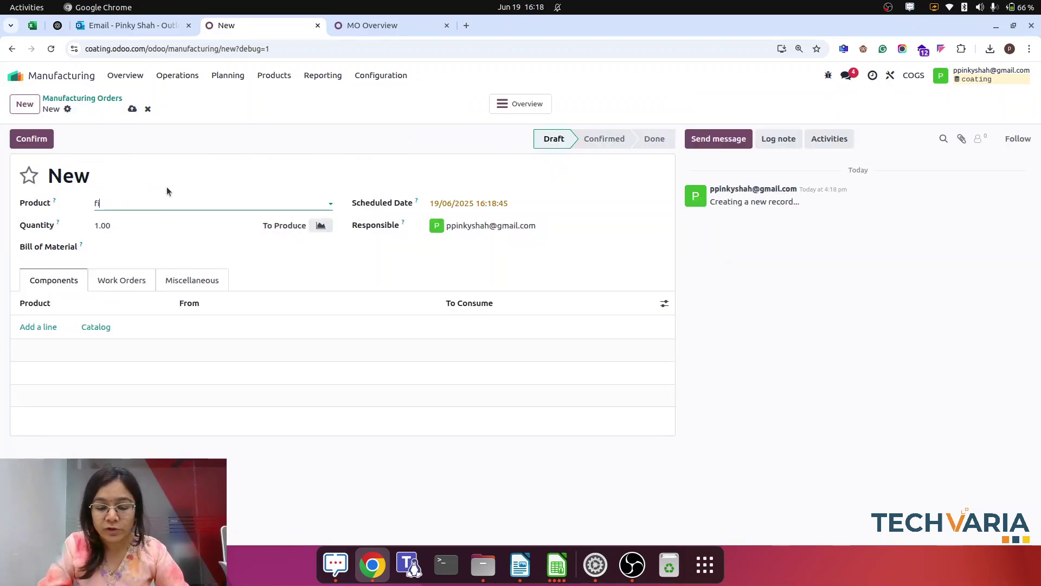
pyautogui.click(112, 238)
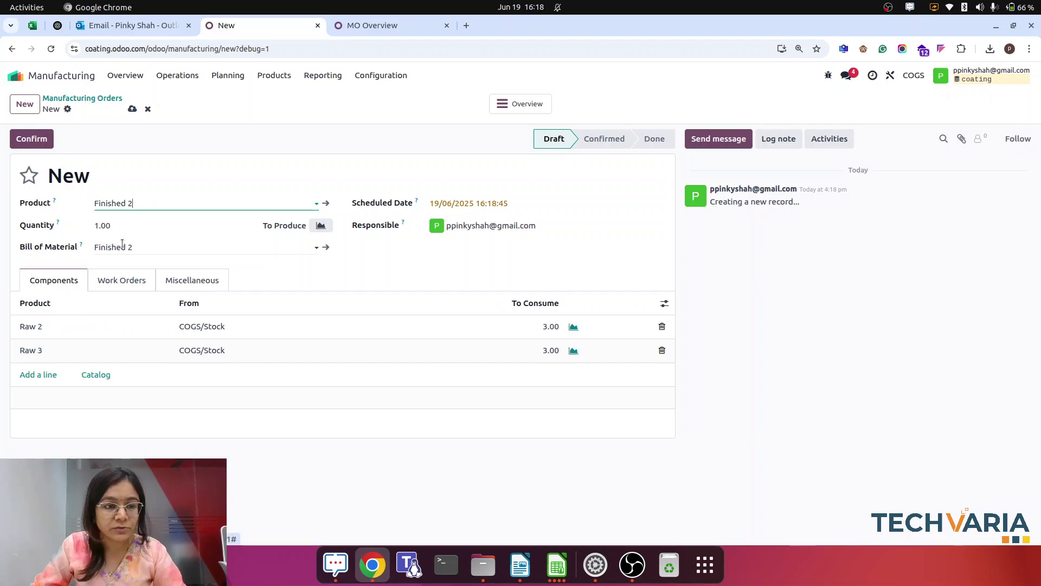
pyautogui.click(128, 223)
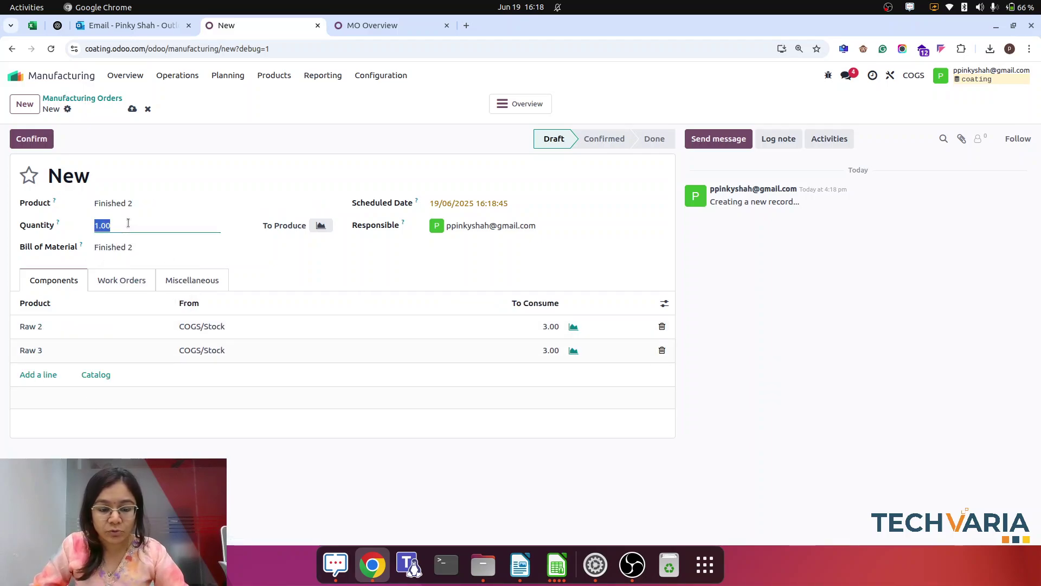
pyautogui.write('4')
pyautogui.click(825, 376)
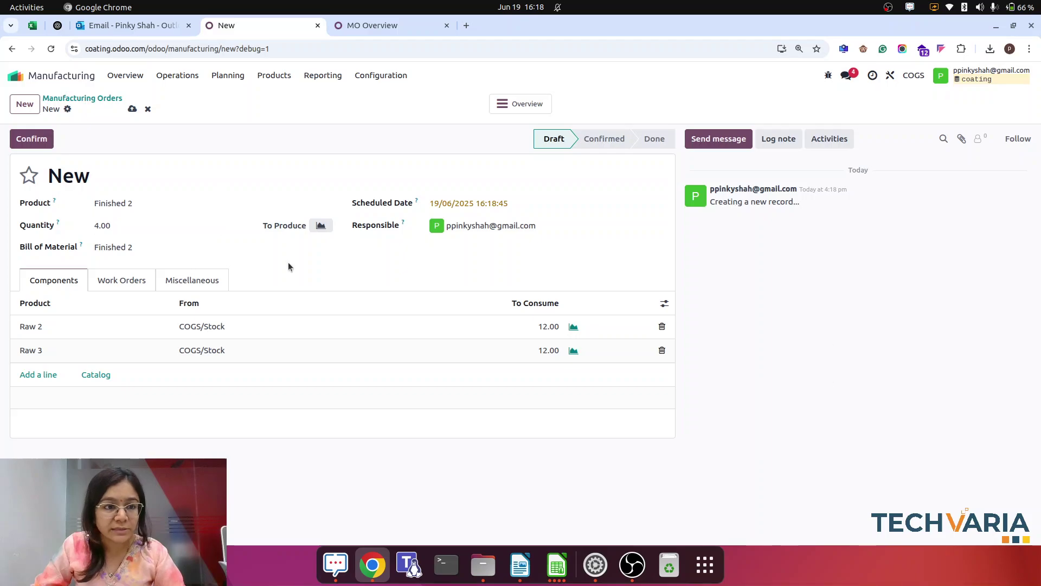
pyautogui.click(33, 139)
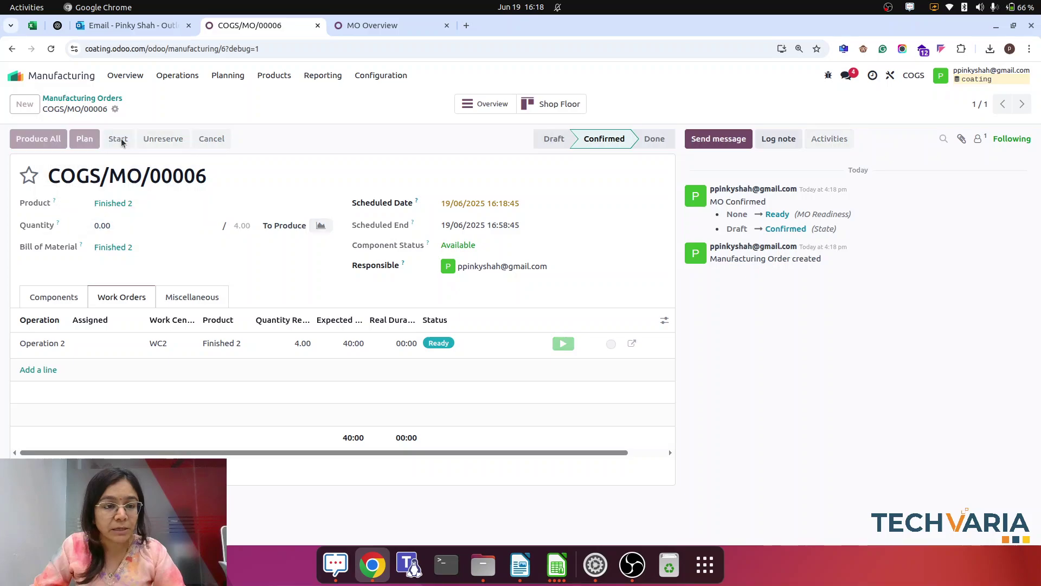
pyautogui.click(121, 142)
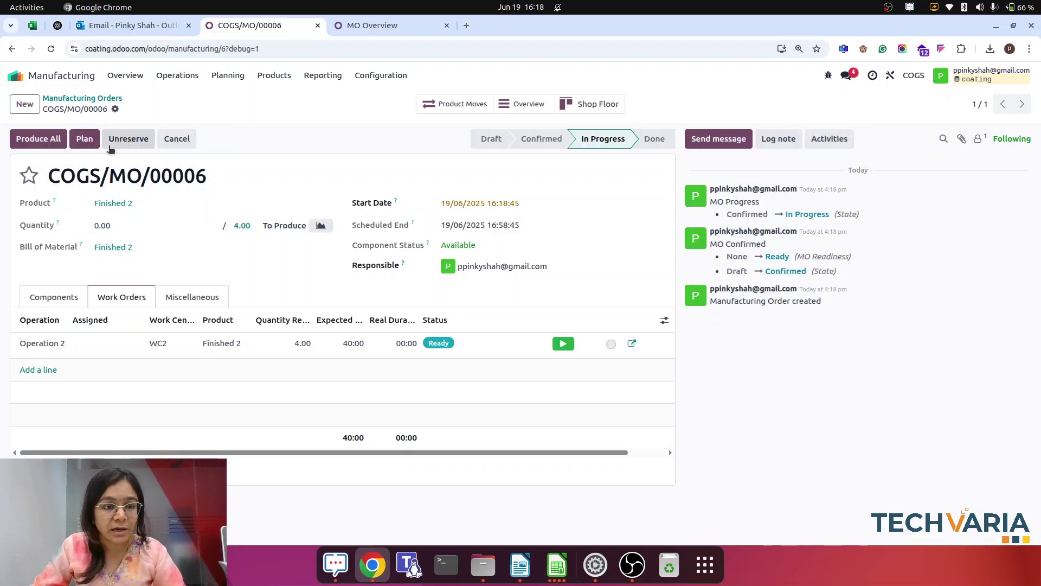
pyautogui.click(74, 302)
# - Set Raw 2 and Raw 3 quantities to 10.00 each and mark both consumed
pyautogui.click(455, 351)
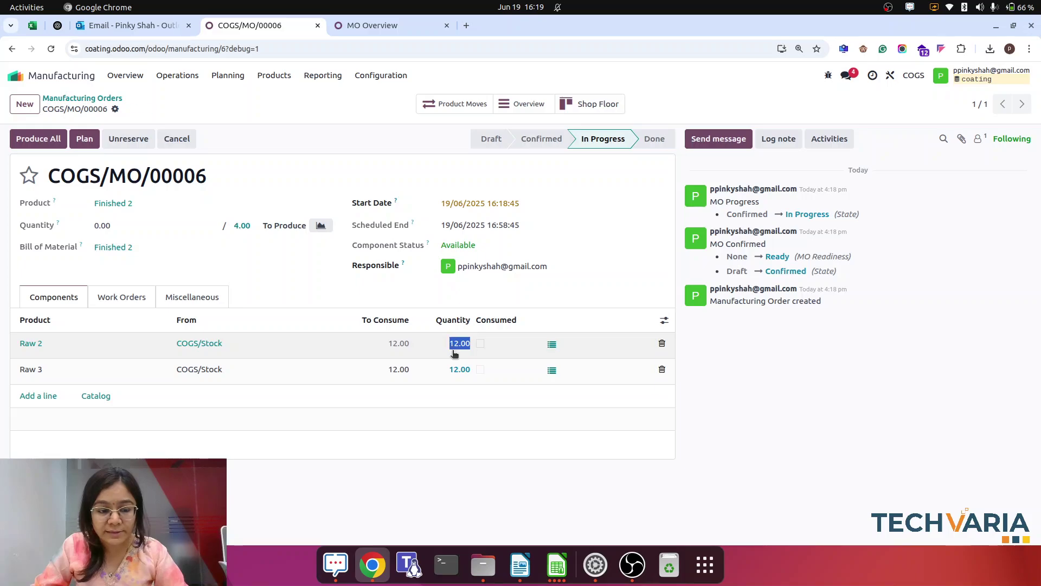
pyautogui.write('10')
pyautogui.click(831, 494)
pyautogui.click(450, 373)
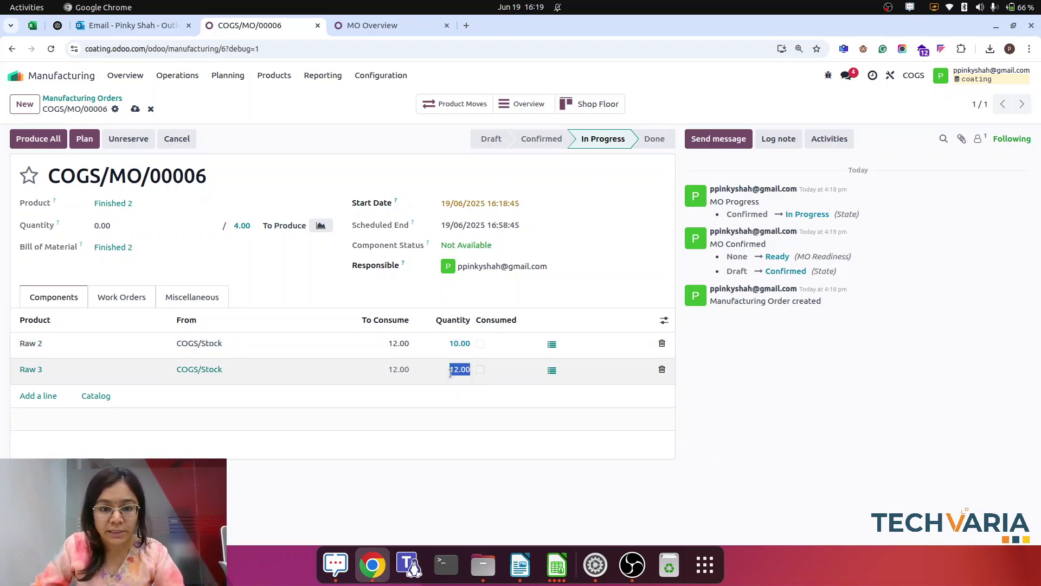
pyautogui.write('10')
pyautogui.click(822, 451)
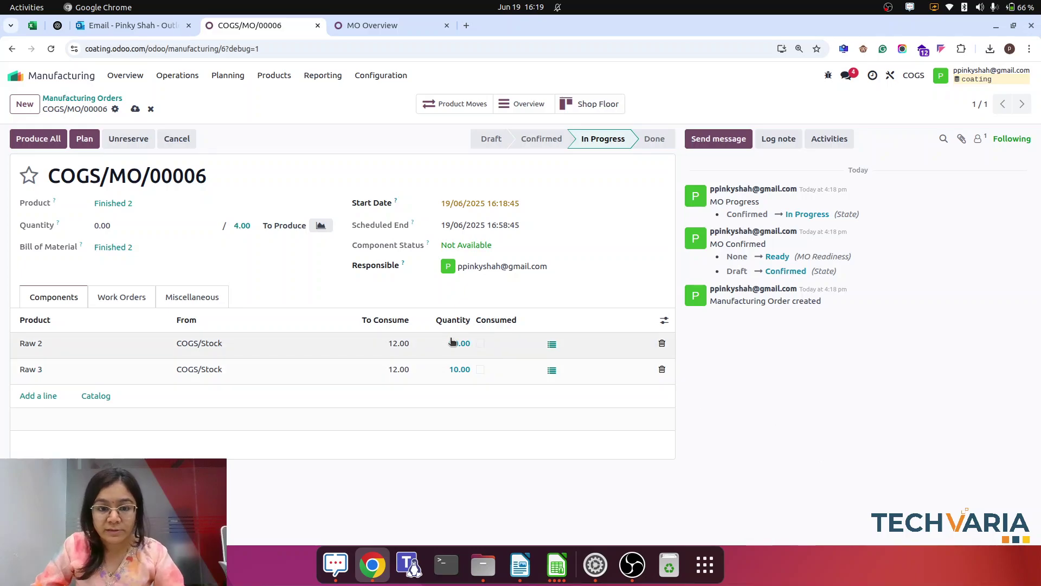
pyautogui.click(480, 343)
pyautogui.click(480, 369)
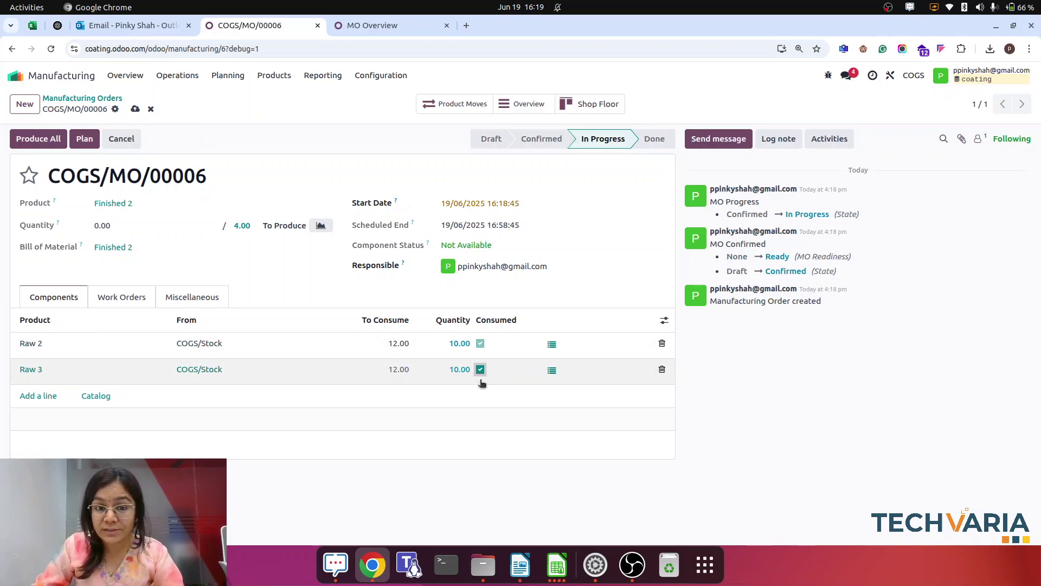
# - Log a 40:00 real duration on Operation 2 and save the order
pyautogui.click(132, 303)
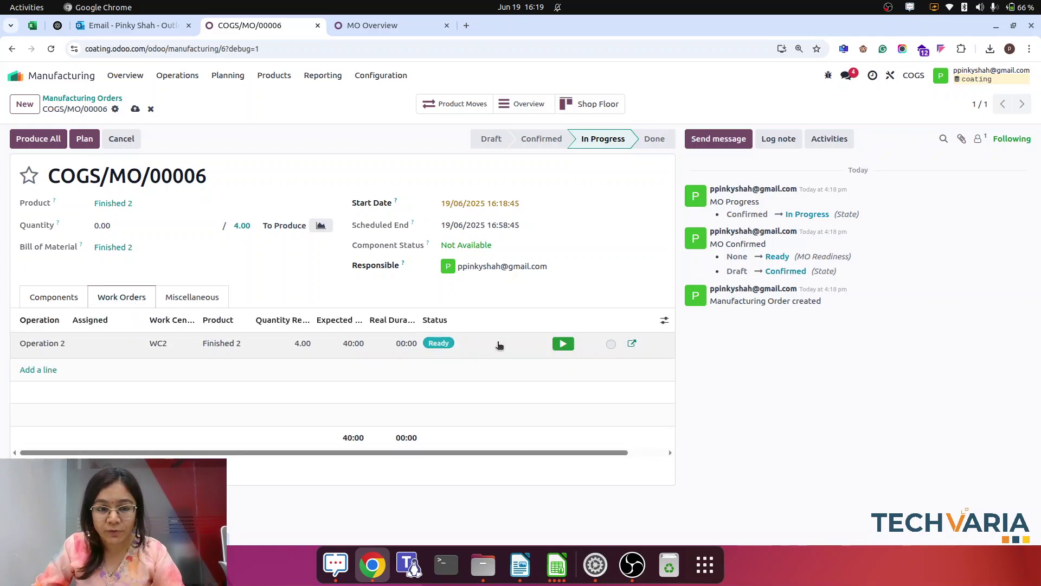
pyautogui.click(391, 346)
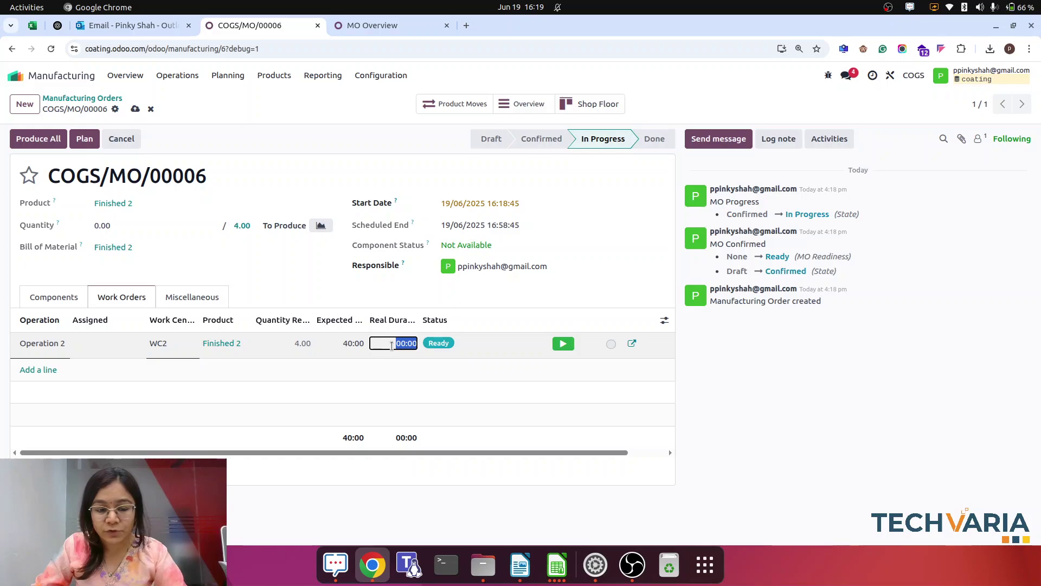
pyautogui.write('40')
pyautogui.click(829, 435)
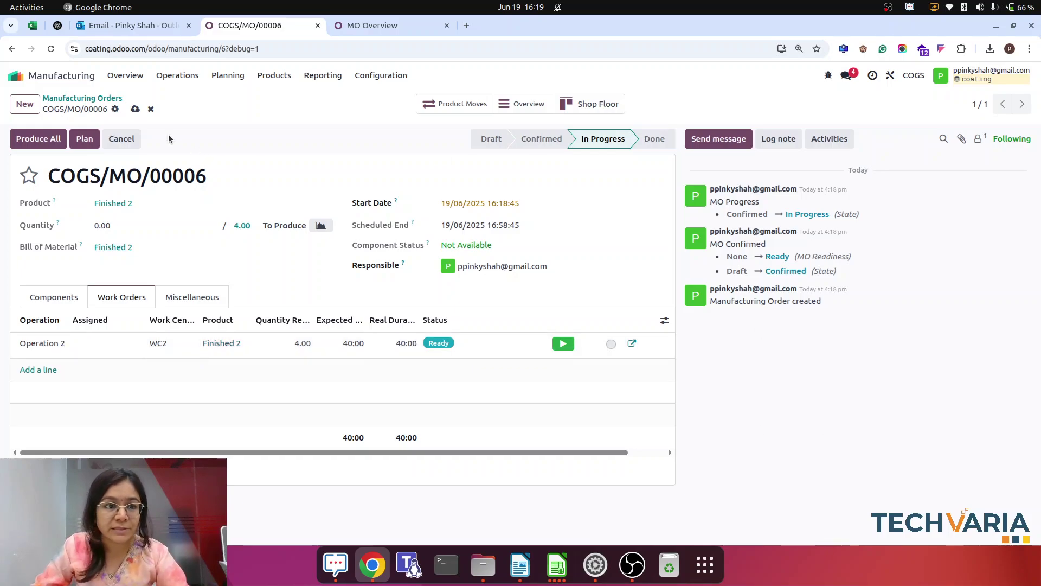
pyautogui.click(135, 109)
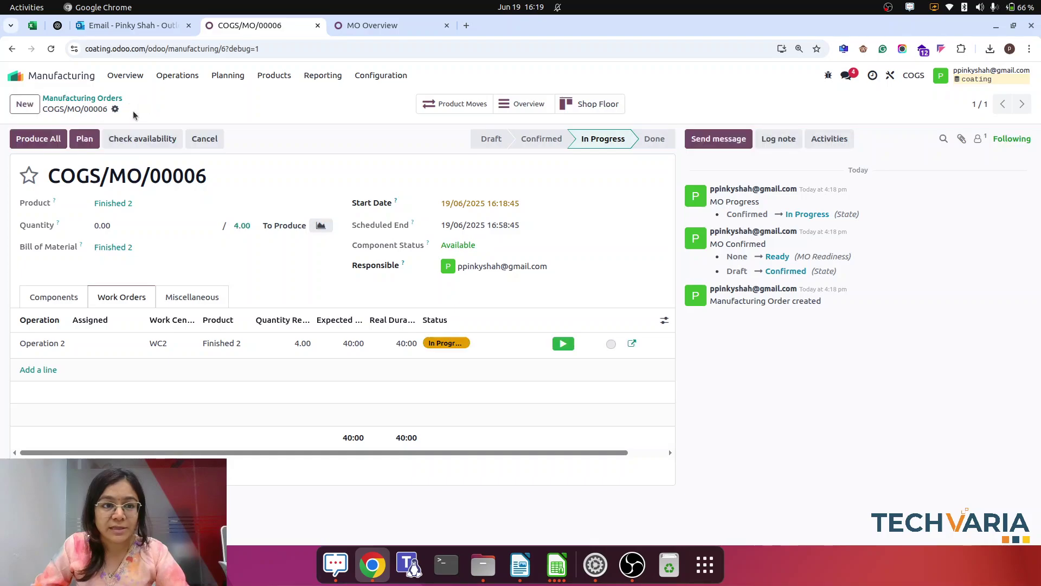
# - Open COGS/MO/00006's cost overview, then go to the Manufacturing Orders list in the other tab
pyautogui.click(522, 104)
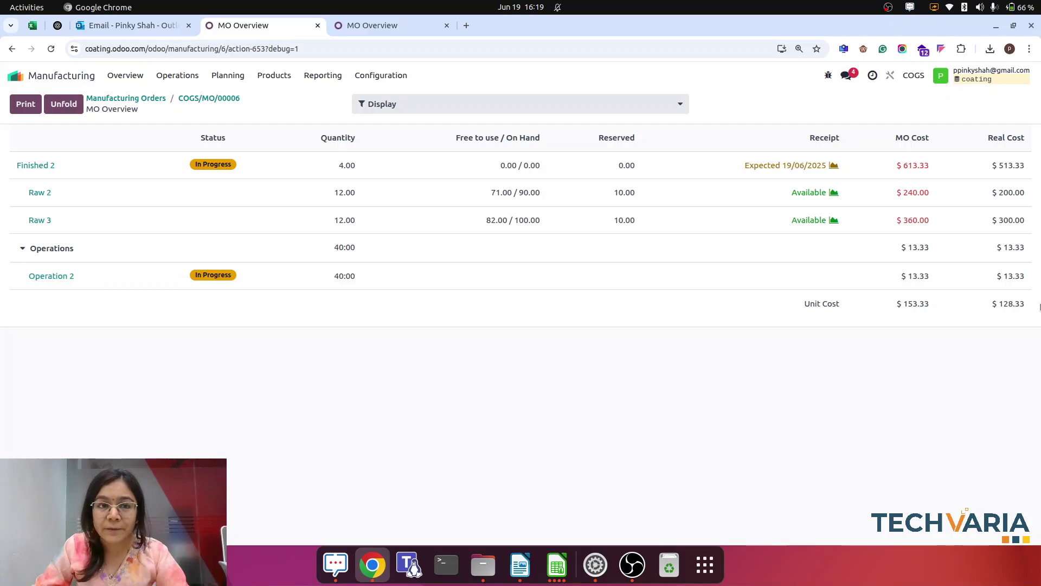
pyautogui.click(351, 30)
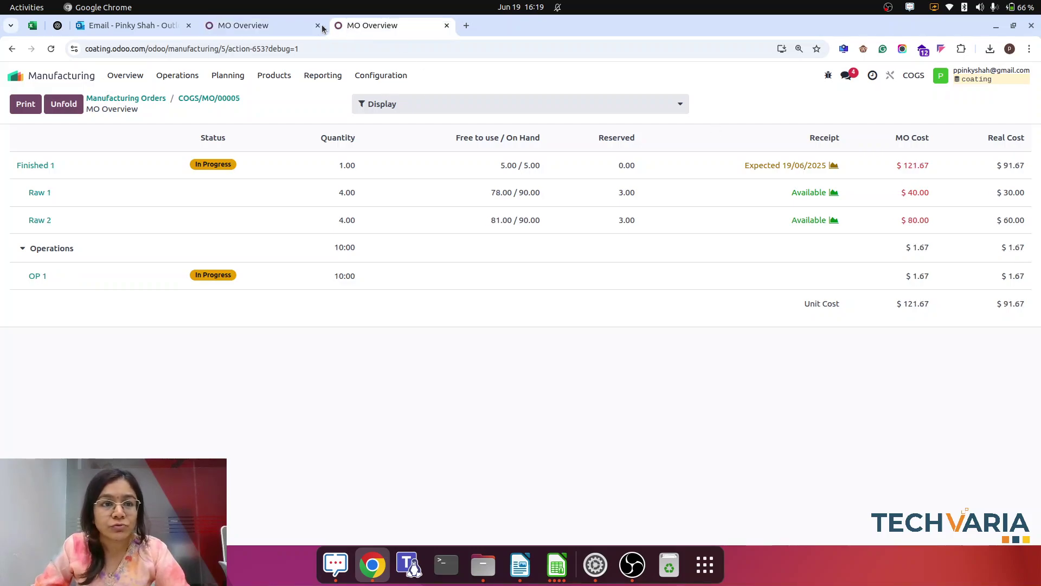
pyautogui.click(187, 82)
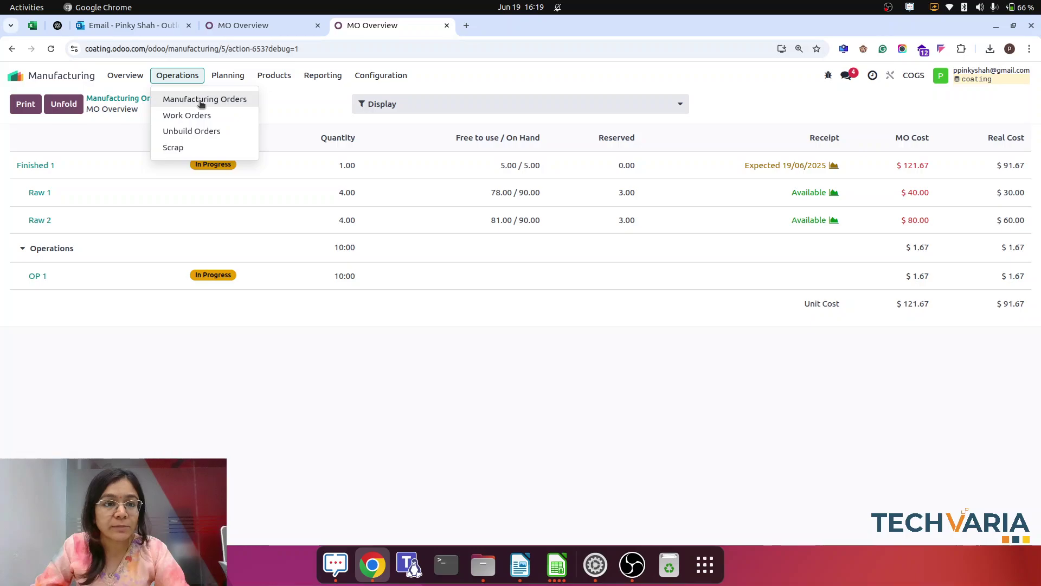
pyautogui.click(199, 100)
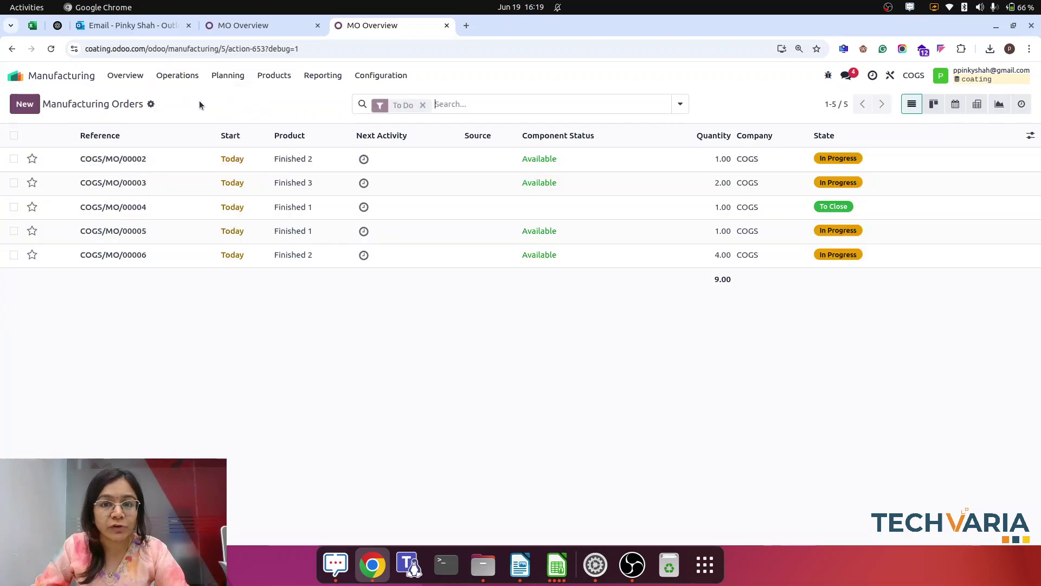
# - Group the manufacturing orders by status and expand the In Progress group
pyautogui.click(680, 105)
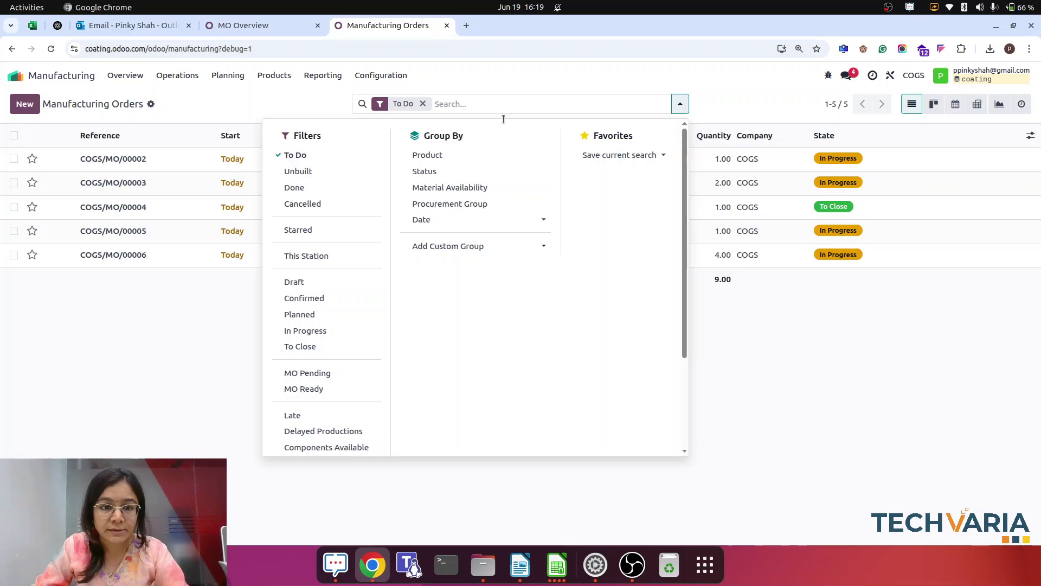
pyautogui.click(437, 171)
pyautogui.click(223, 292)
pyautogui.click(89, 161)
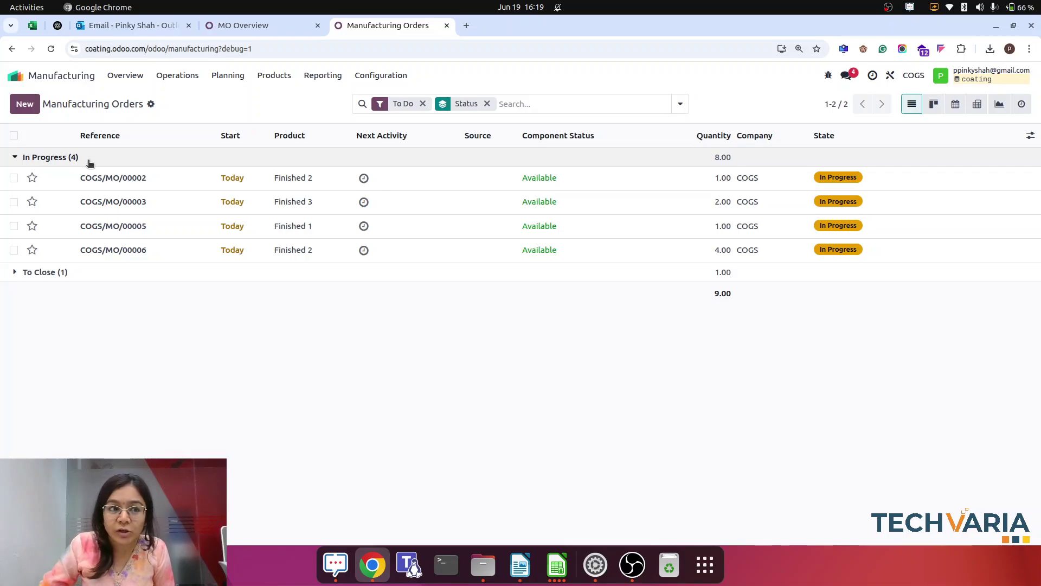
# - Select all four In Progress orders, check Actions, then narrow the selection to COGS/MO/00006
pyautogui.click(14, 177)
pyautogui.click(14, 201)
pyautogui.click(14, 226)
pyautogui.click(13, 250)
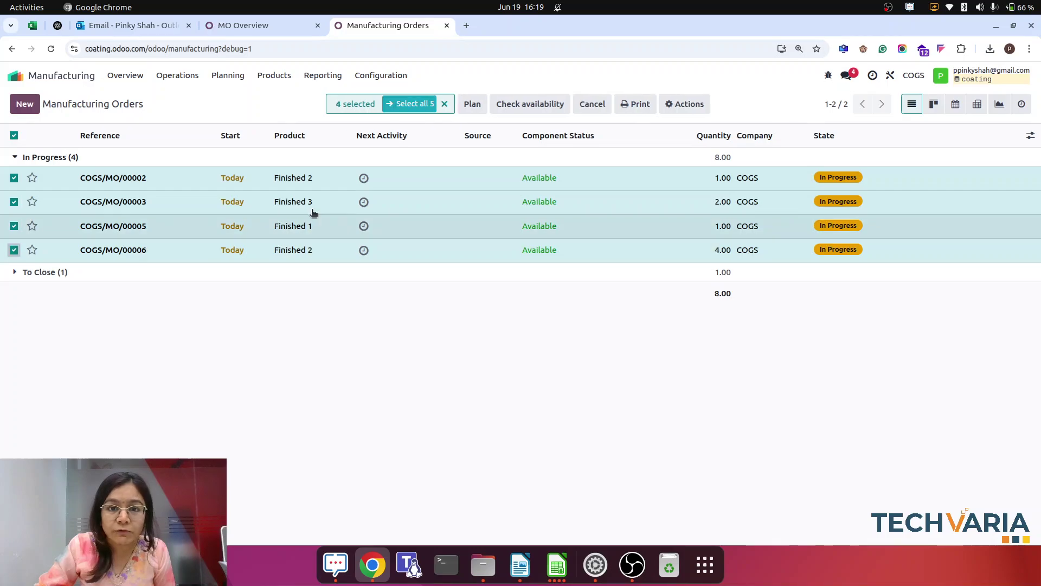
pyautogui.click(690, 104)
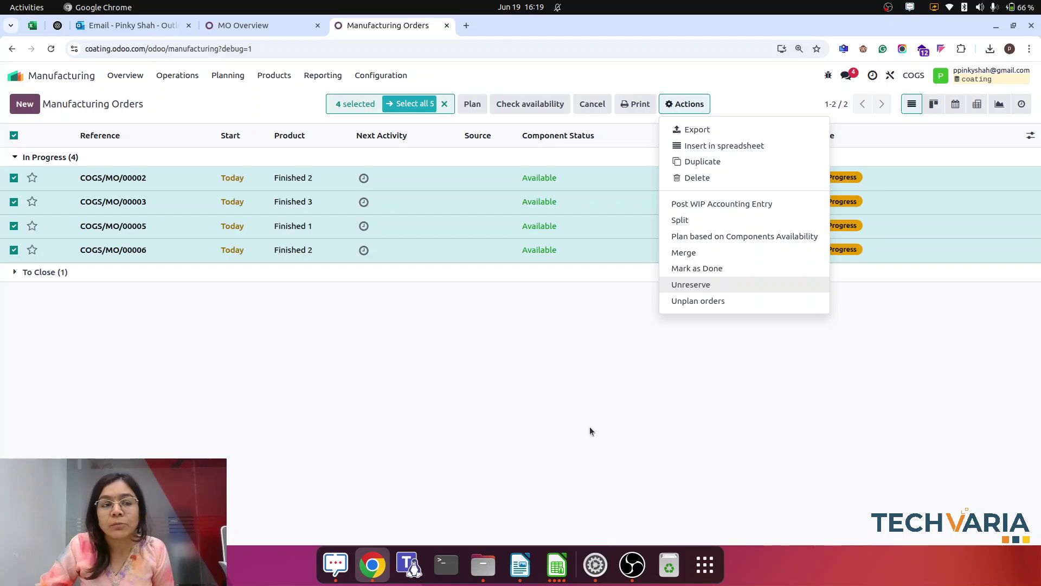
pyautogui.click(14, 225)
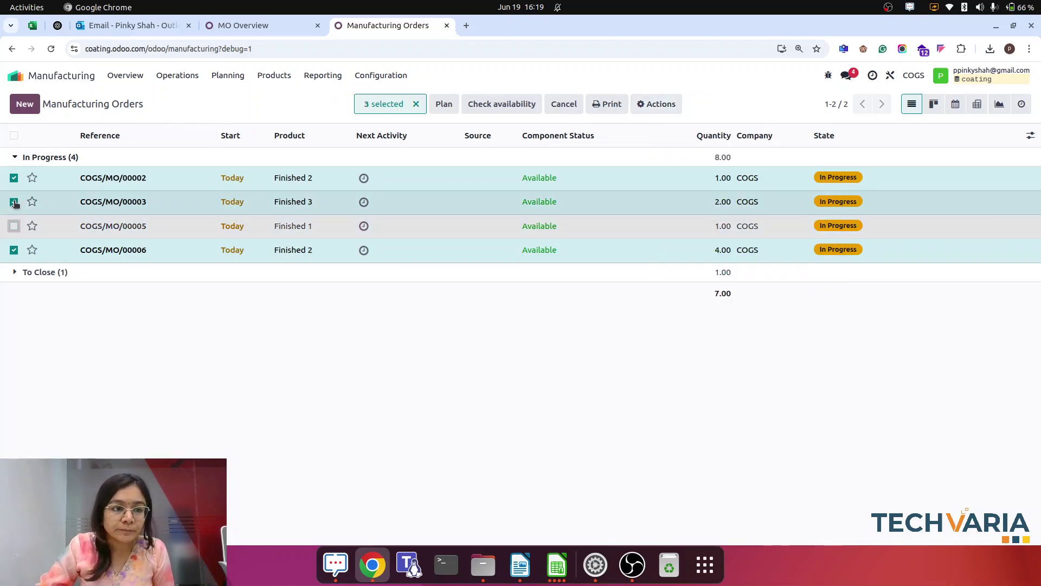
pyautogui.click(14, 202)
pyautogui.click(13, 178)
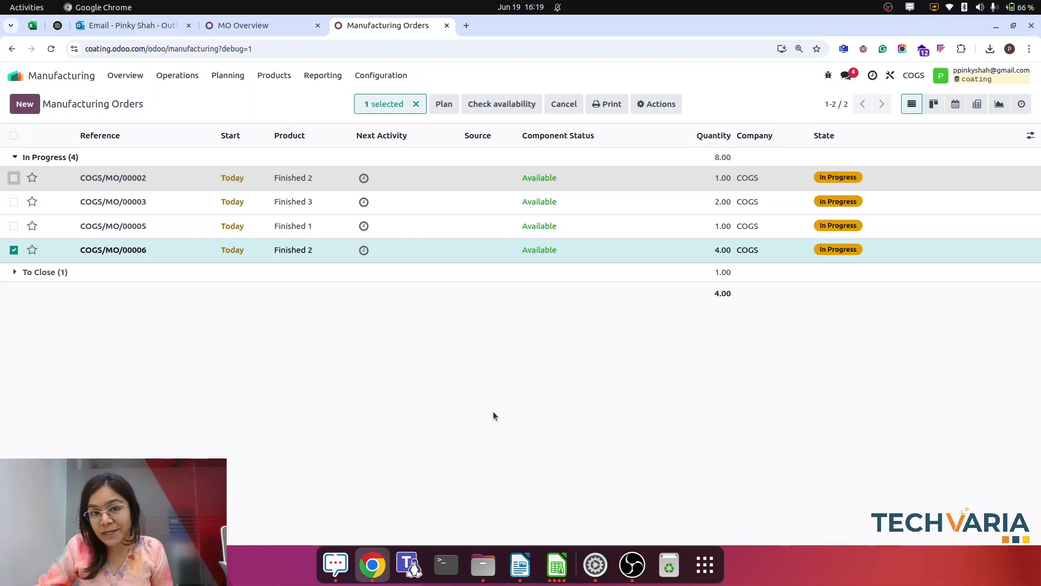
# - Preview COGS/MO/00006's WIP entry: $513.33 WIP debit against $500.00 and $13.33 credits
pyautogui.click(651, 108)
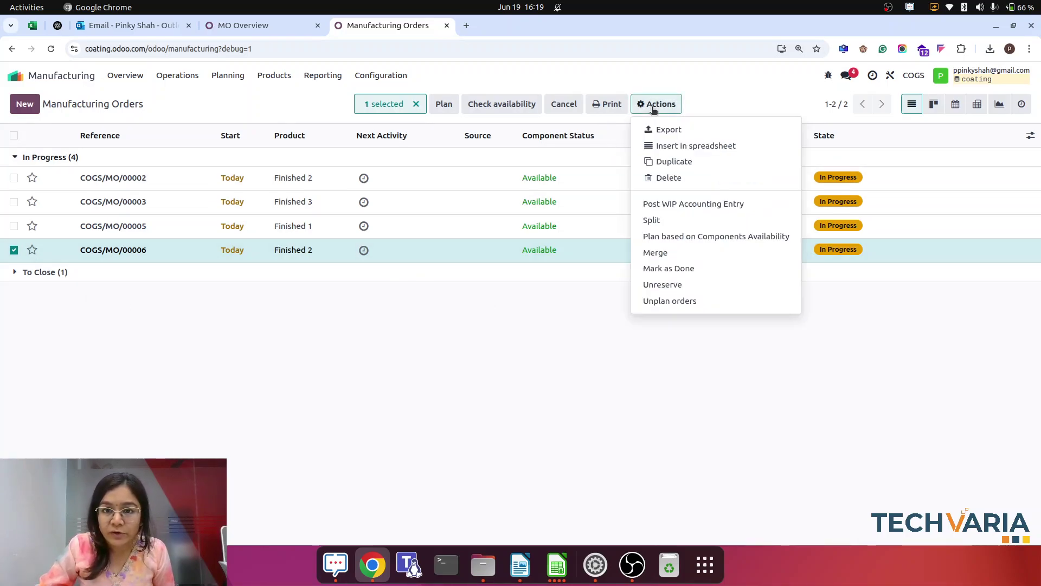
pyautogui.click(688, 207)
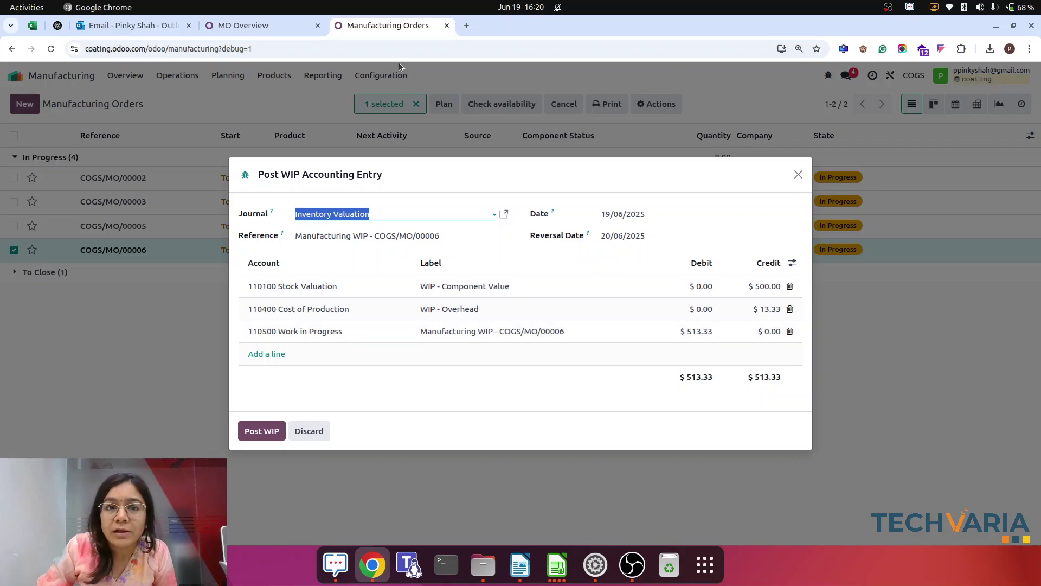
# - Duplicate the Manufacturing Orders browser tab and open COGS/MO/00006 in the copy
pyautogui.rightClick(380, 32)
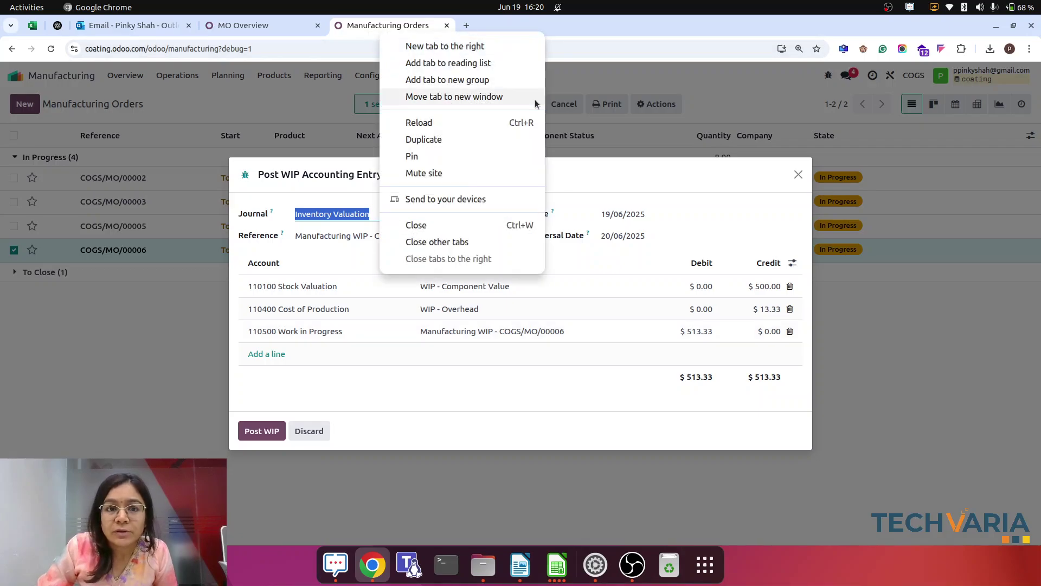
pyautogui.click(441, 145)
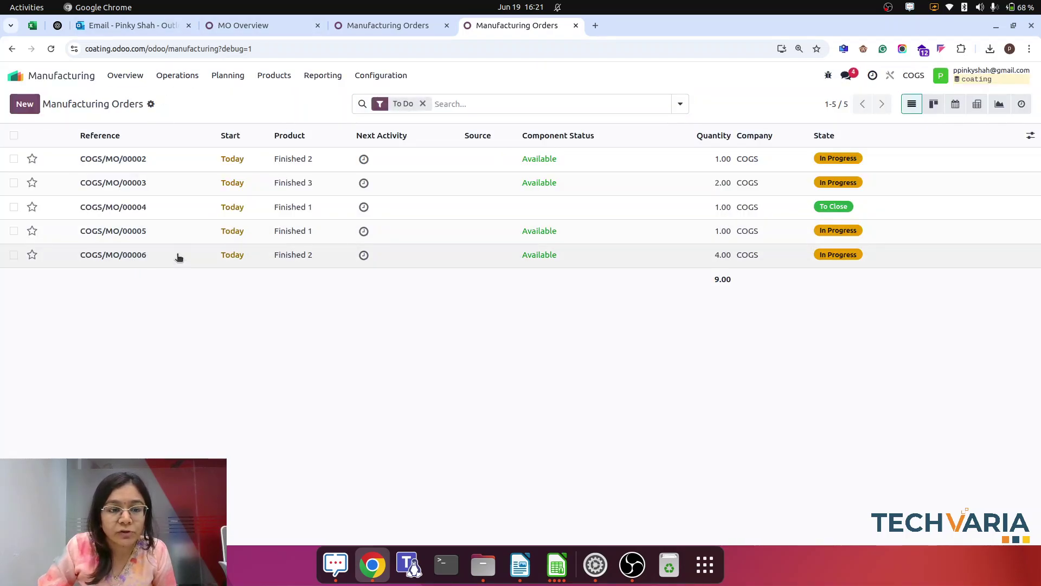
pyautogui.click(179, 256)
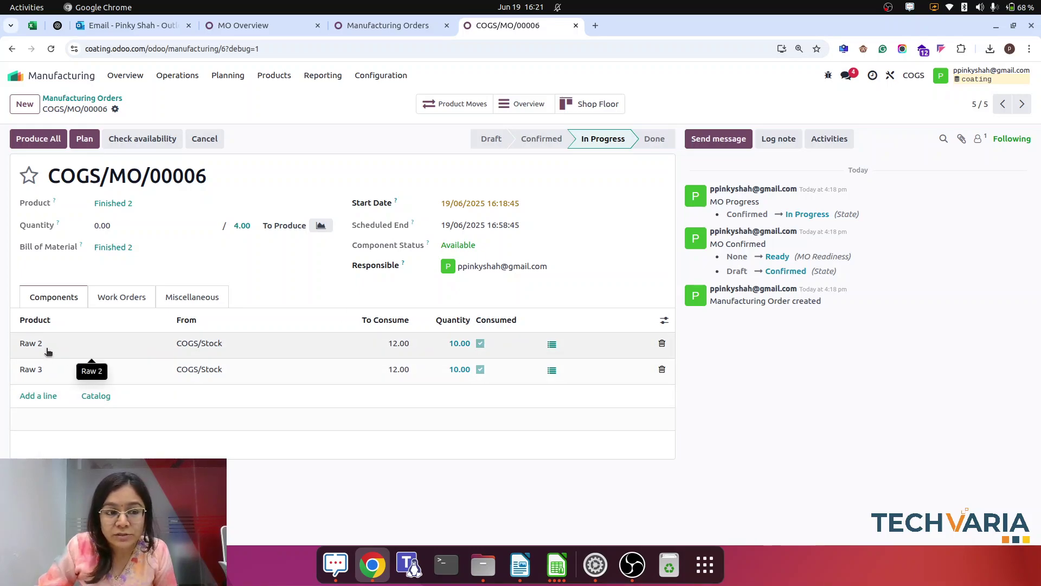
# - Check the Raw 2 component's $20.00 product cost, then return to COGS/MO/00006
pyautogui.click(30, 345)
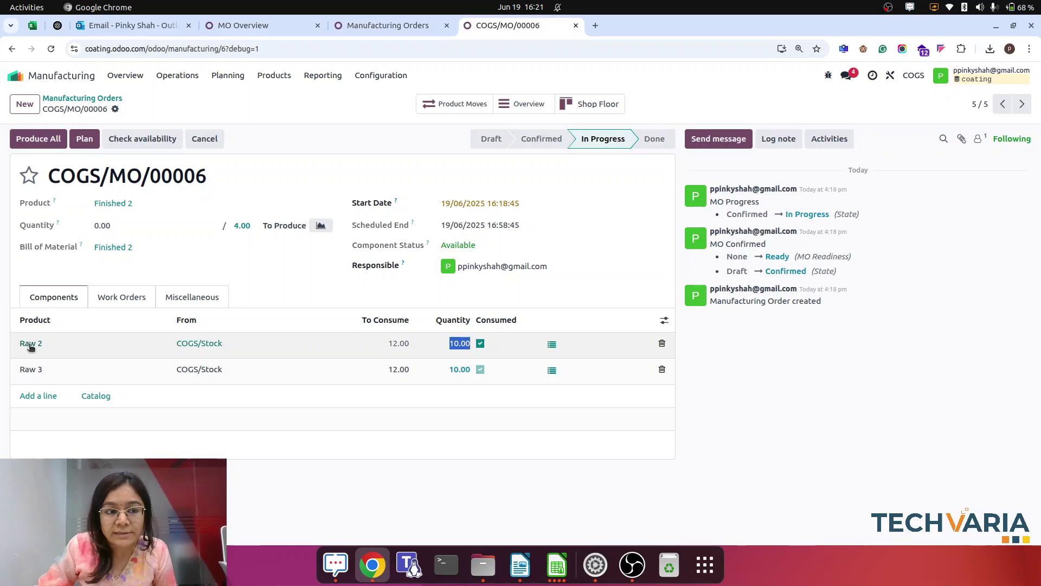
pyautogui.click(30, 345)
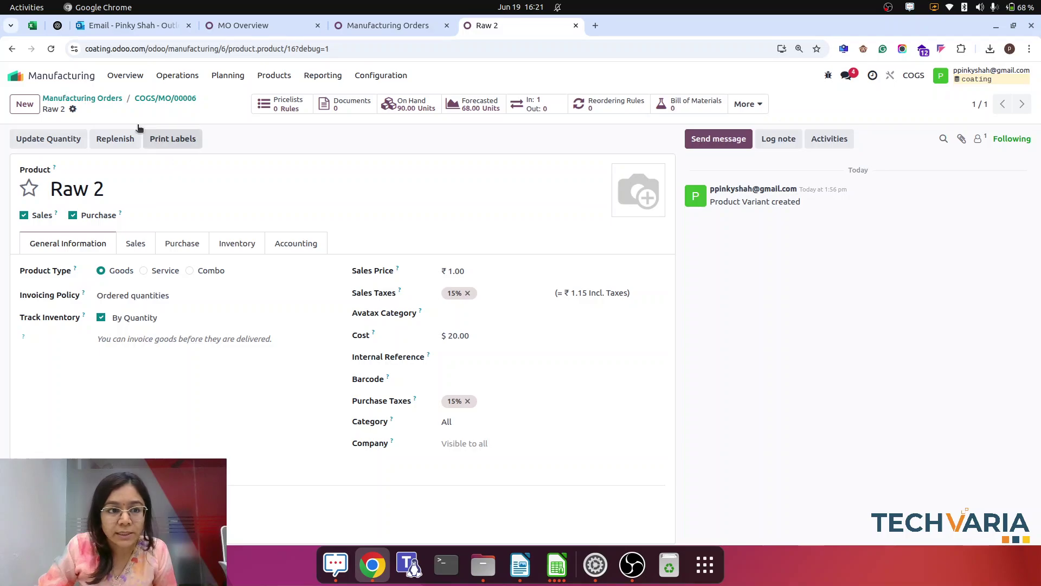
pyautogui.click(161, 102)
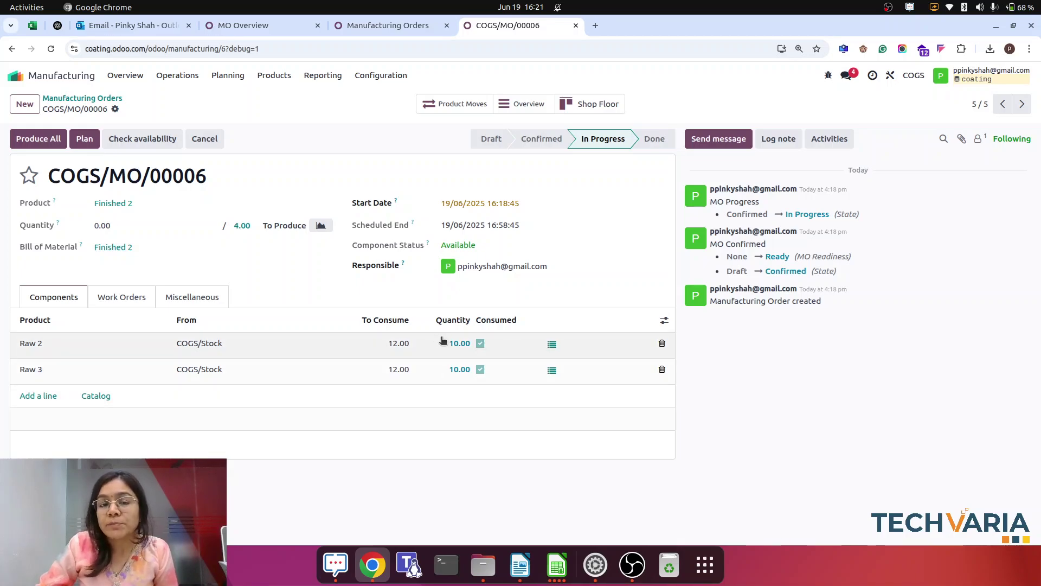
# - Review Operation 2 at WC2 (40:00 duration) and duplicate the COGS/MO/00006 browser tab
pyautogui.click(388, 30)
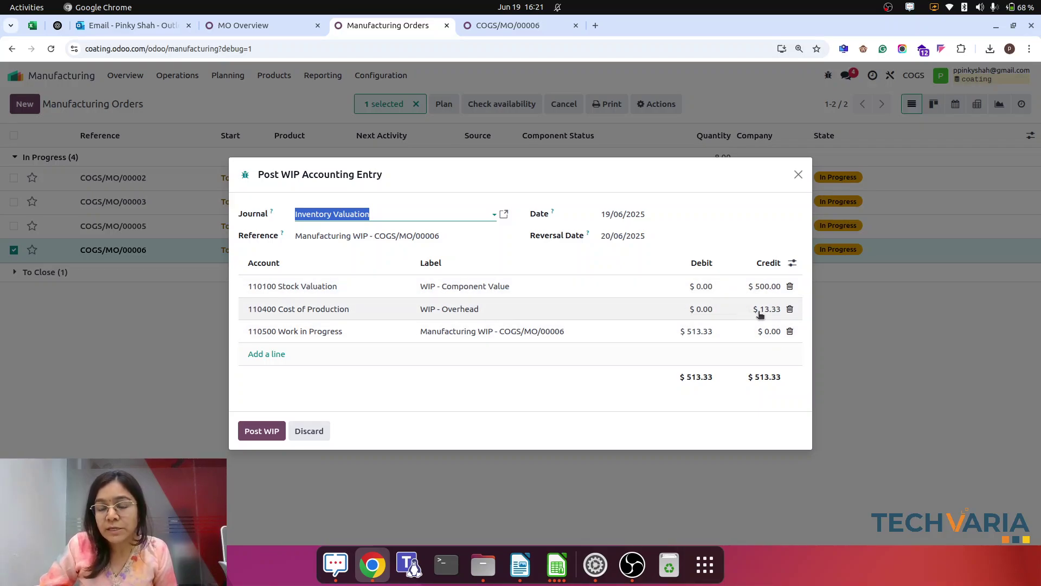
pyautogui.click(502, 27)
pyautogui.click(132, 299)
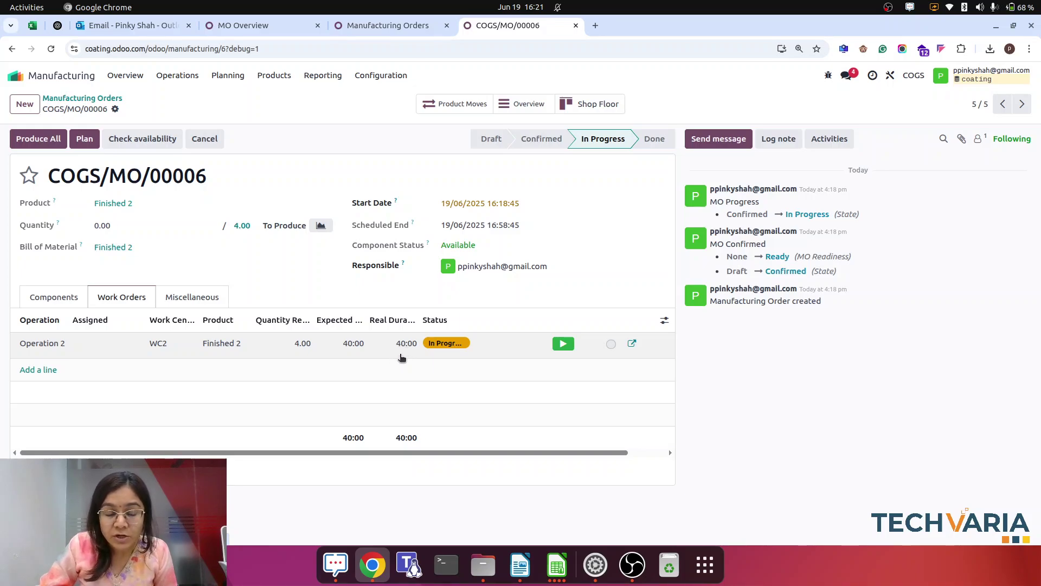
pyautogui.rightClick(521, 25)
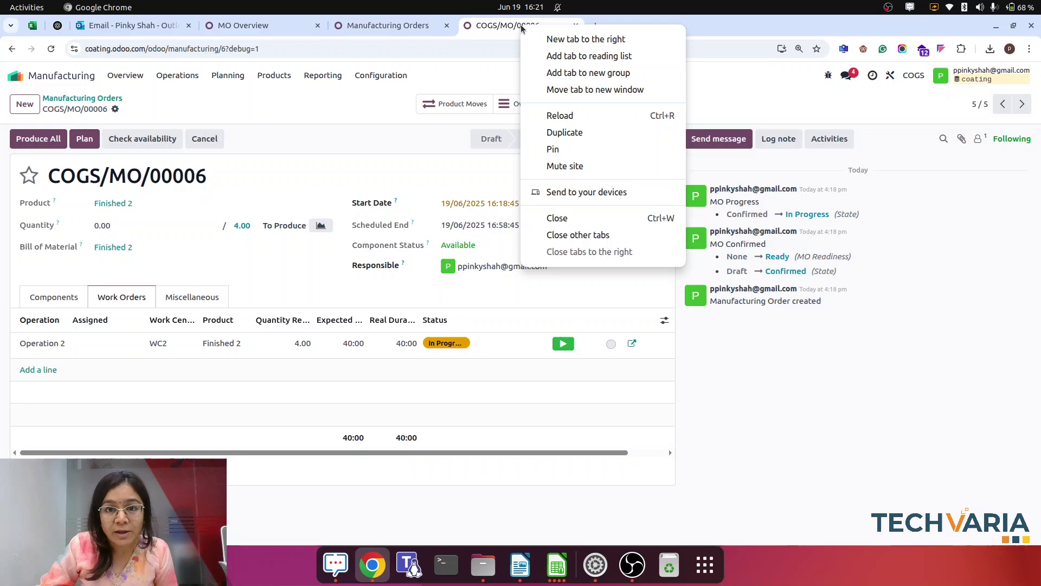
pyautogui.click(591, 135)
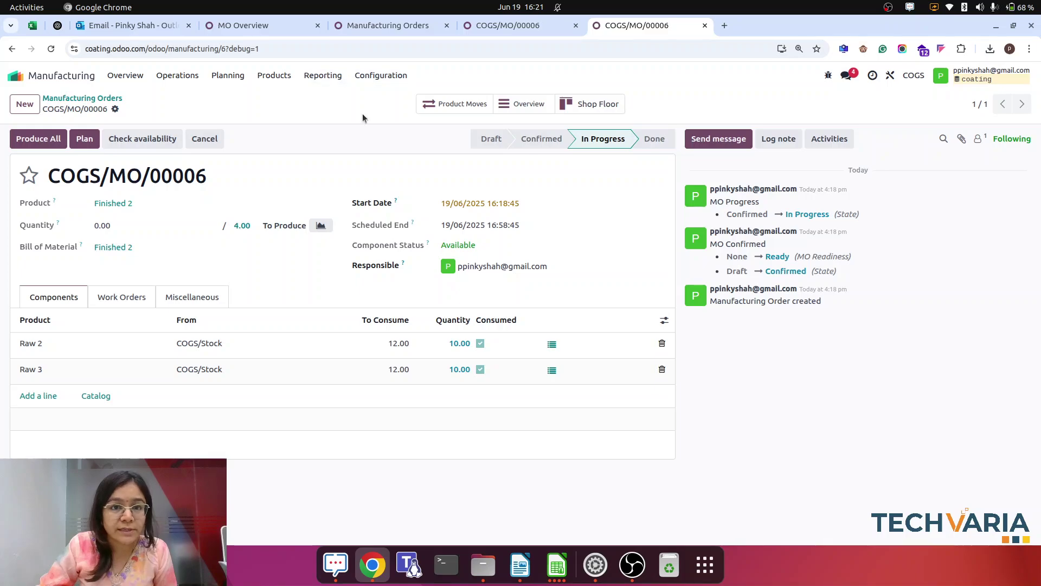
# - Open the WC2 work center (20.00 per hour) in the duplicated tab beside COGS/MO/00006
pyautogui.click(498, 24)
pyautogui.click(643, 24)
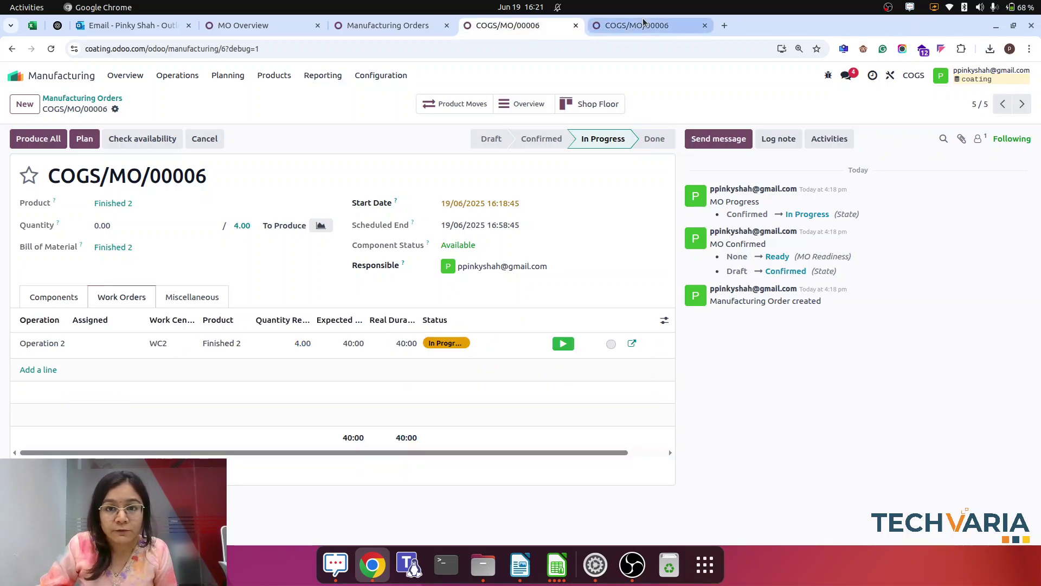
pyautogui.click(393, 75)
pyautogui.click(399, 117)
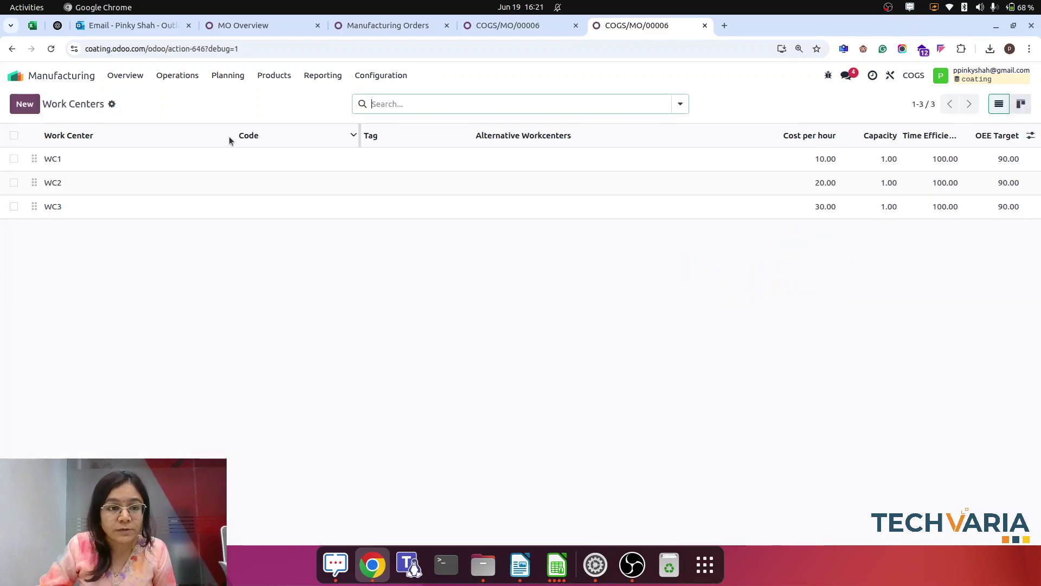
pyautogui.click(156, 194)
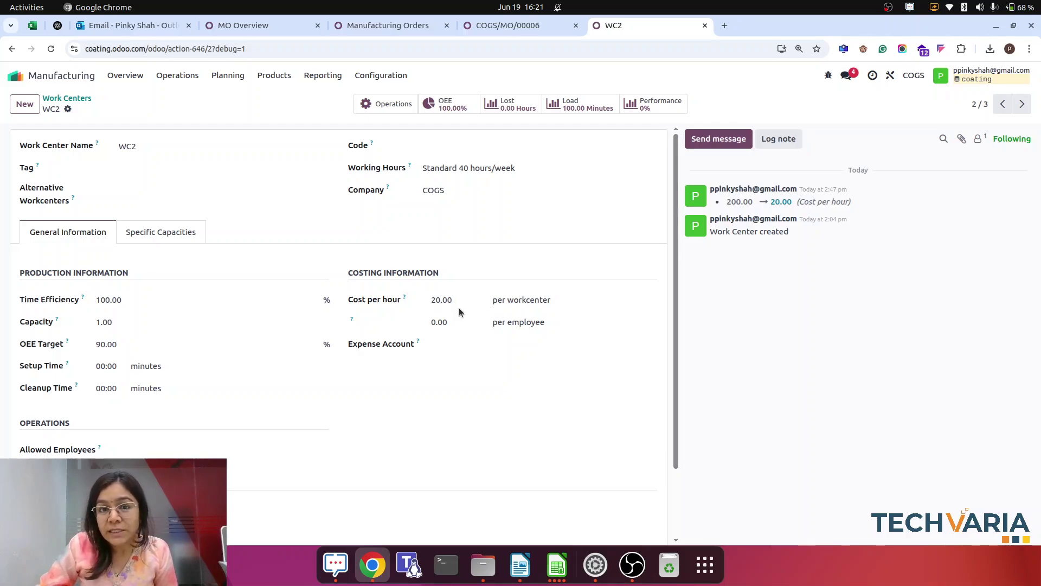
pyautogui.click(508, 27)
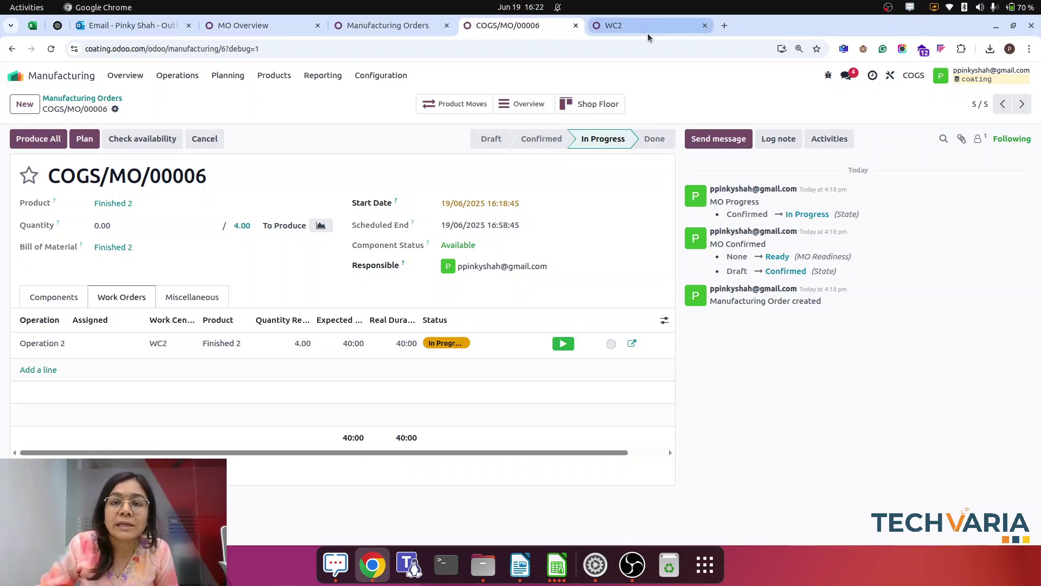
# - Close the pending WIP entry preview without posting it
pyautogui.click(618, 25)
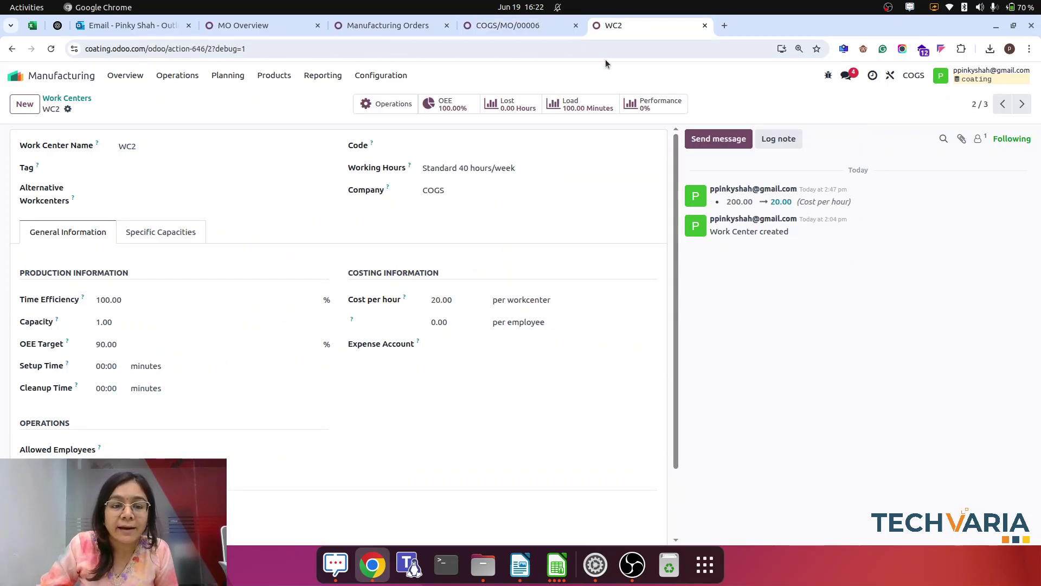
pyautogui.click(404, 28)
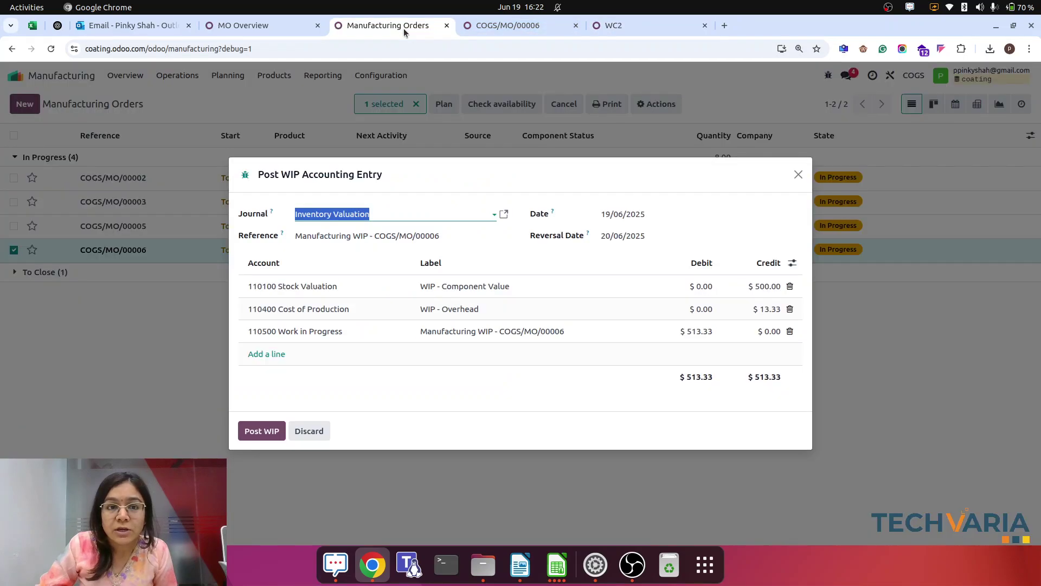
pyautogui.click(799, 174)
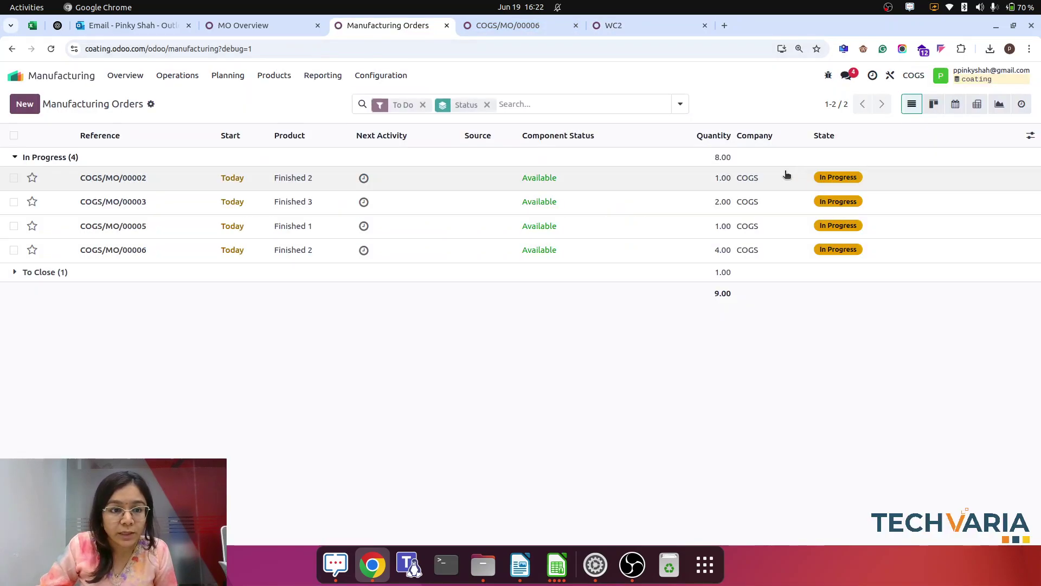
# - Change Operation 2's real duration on COGS/MO/00006 from 40:00 to 60:00 and save
pyautogui.click(171, 257)
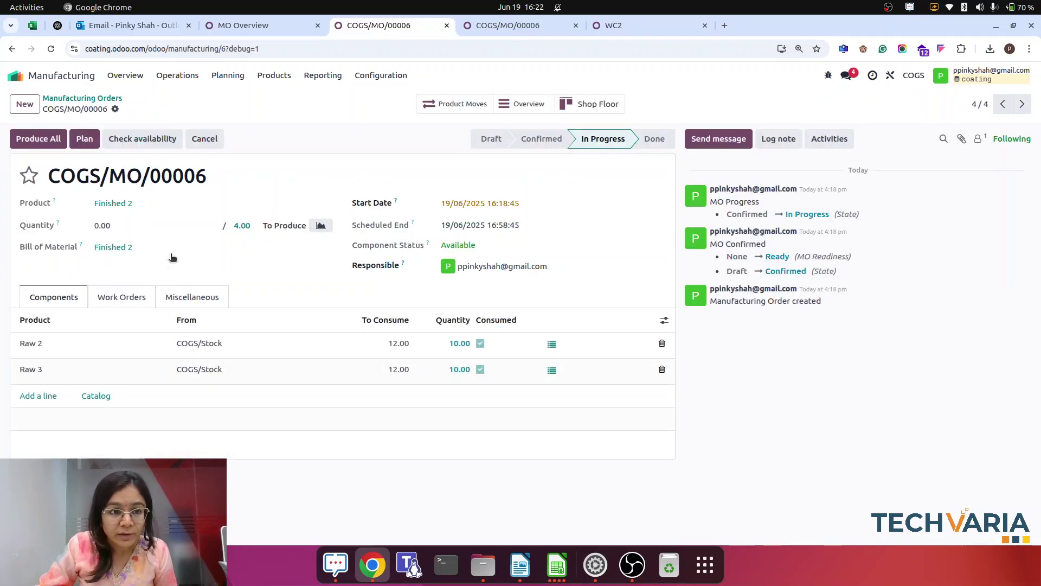
pyautogui.click(129, 305)
pyautogui.click(394, 346)
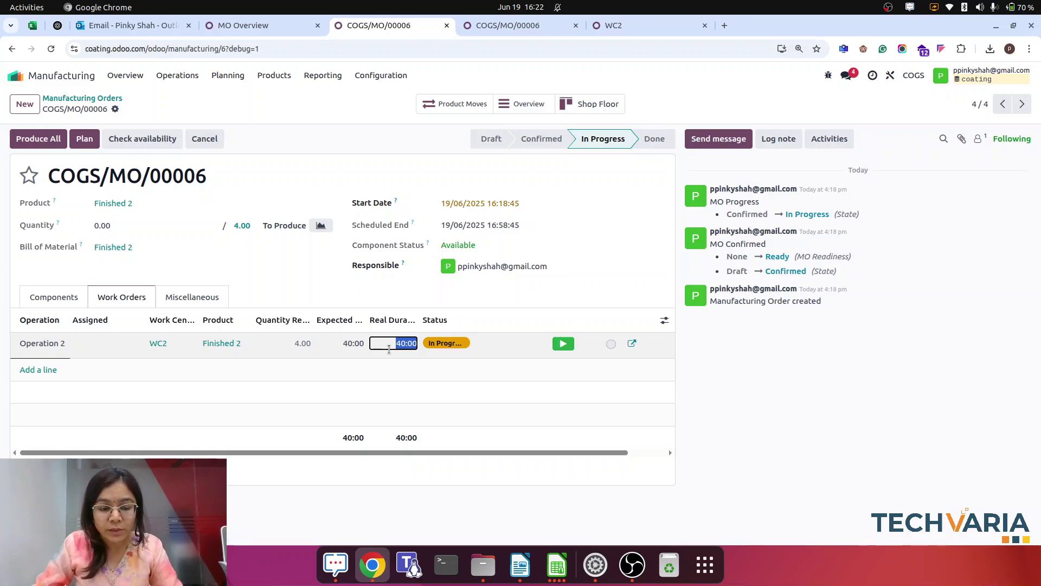
pyautogui.write('60')
pyautogui.click(319, 281)
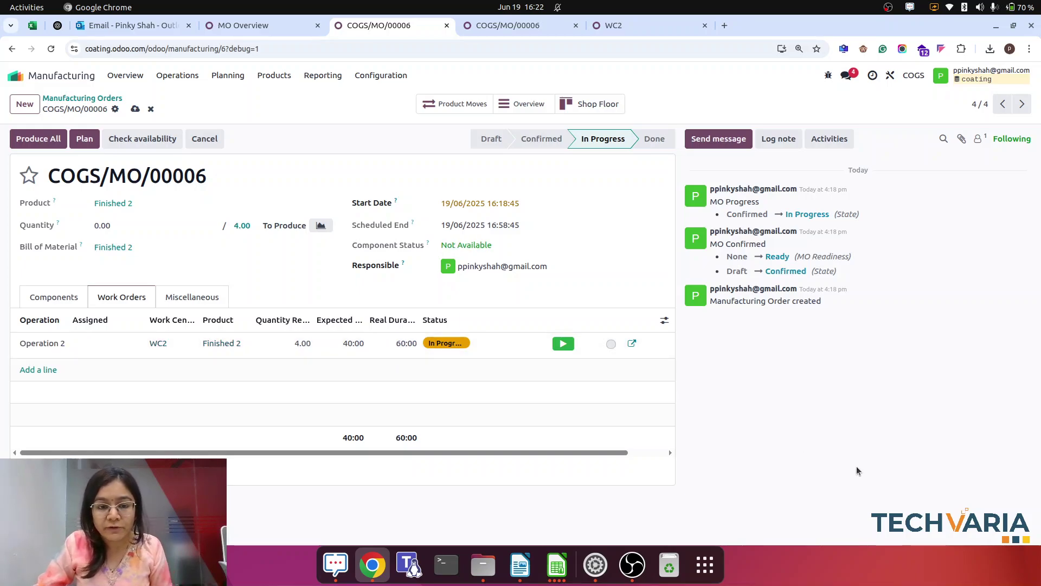
pyautogui.click(132, 110)
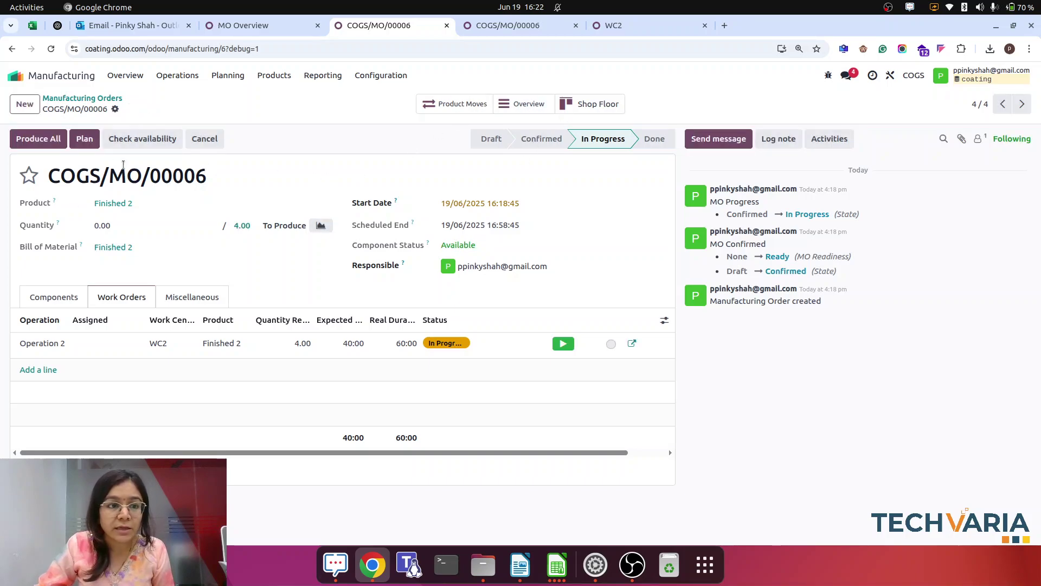
pyautogui.click(518, 25)
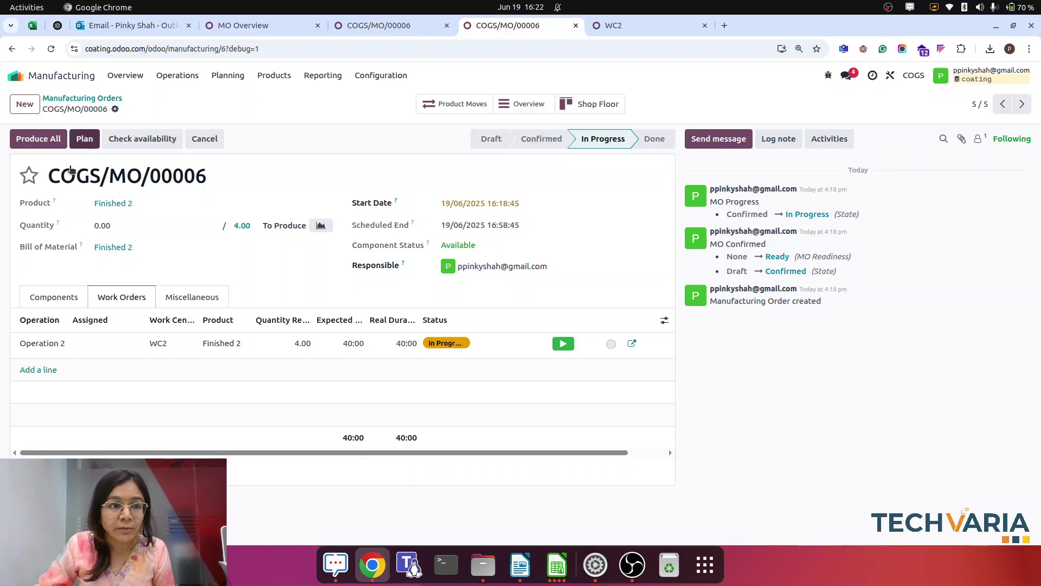
# - Select COGS/MO/00006 in the Manufacturing Orders list and post its $514.39 WIP accounting entry
pyautogui.click(103, 98)
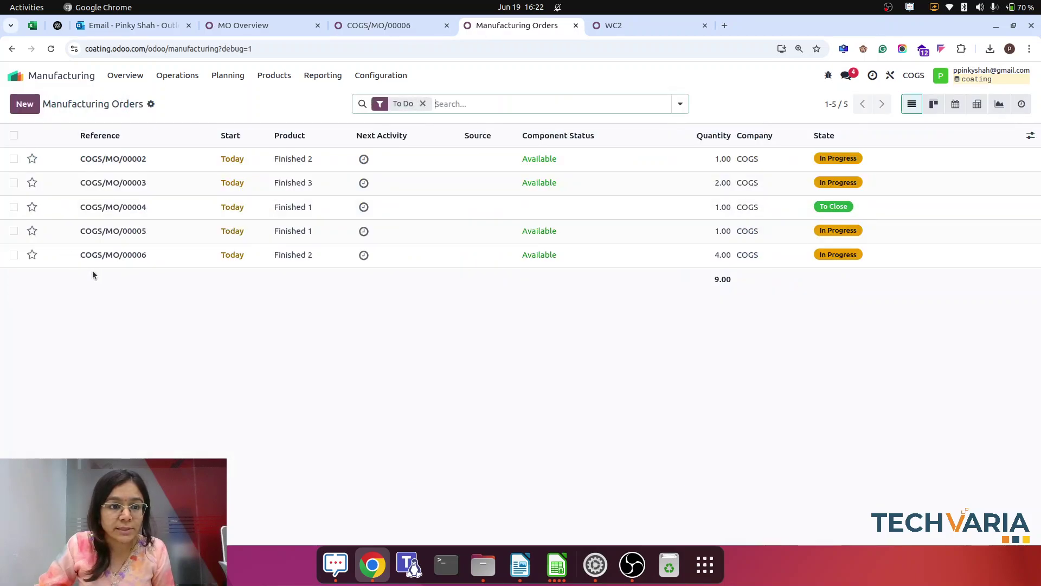
pyautogui.click(14, 255)
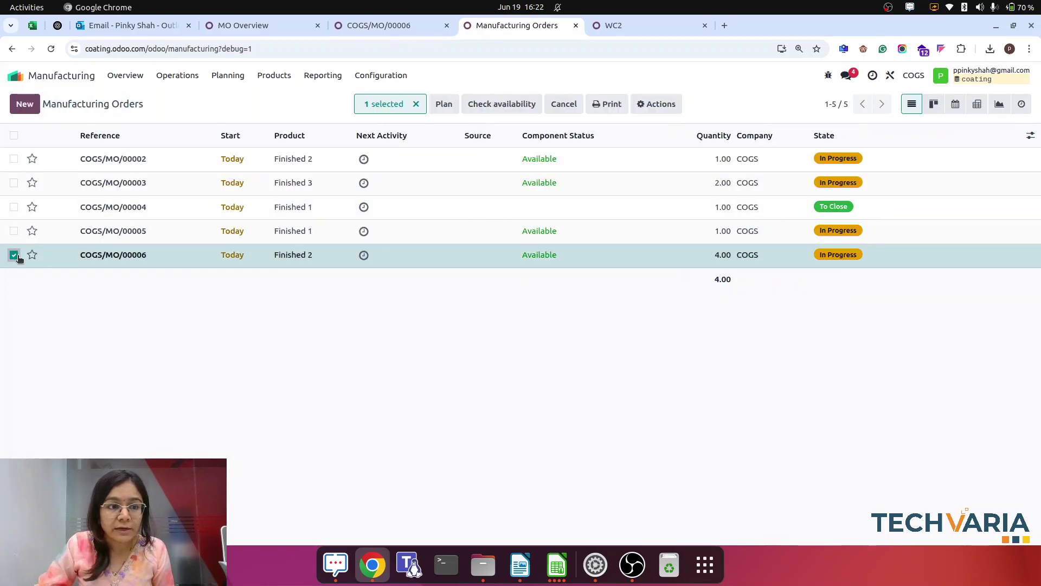
pyautogui.click(656, 104)
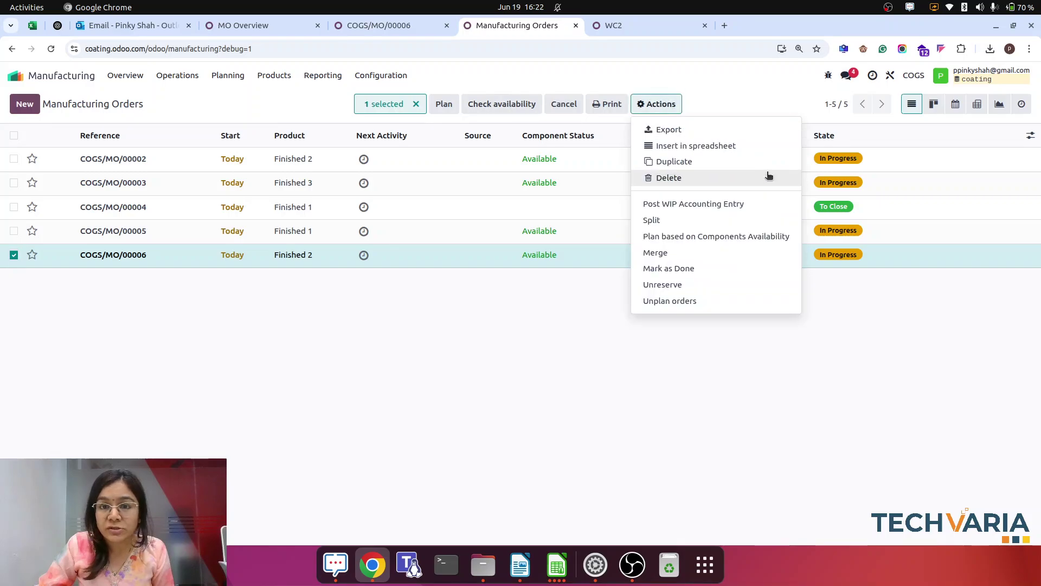
pyautogui.click(685, 204)
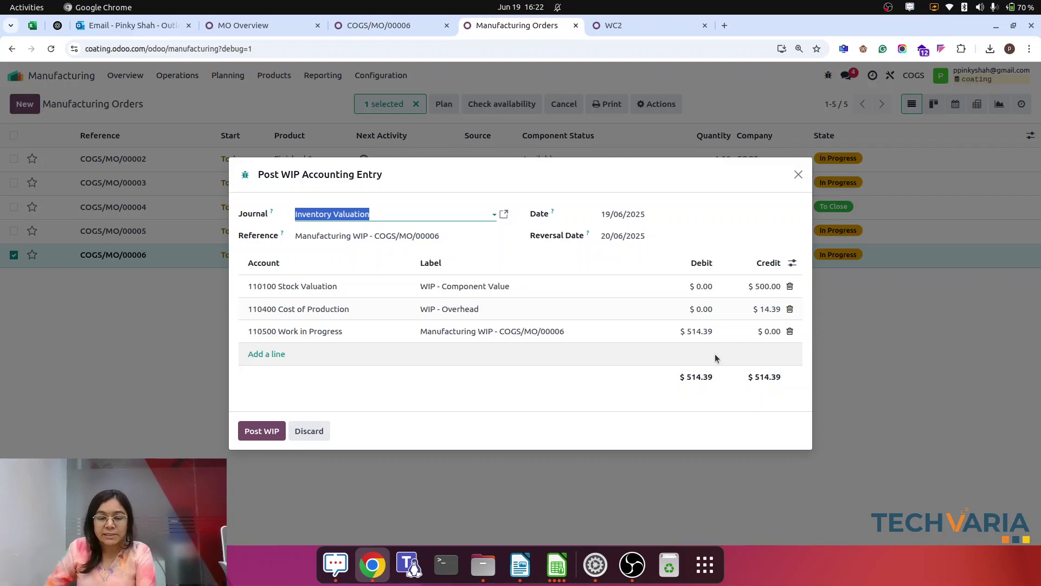
pyautogui.click(255, 436)
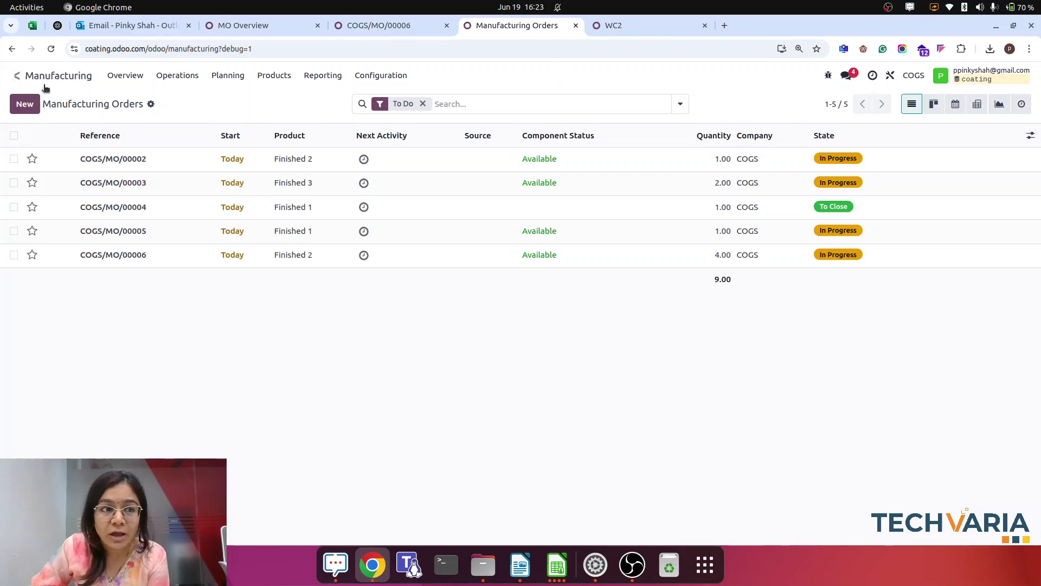
# - In Accounting's Balance Sheet, confirm 514.39 in 110500 Work in Progress, then list Journal Entries
pyautogui.click(17, 78)
pyautogui.write('acco')
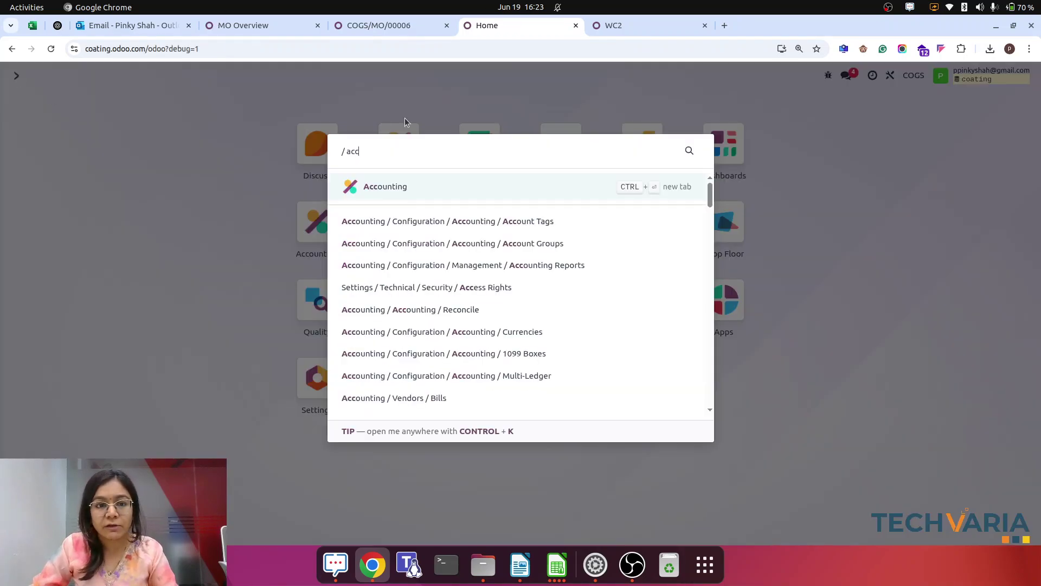
pyautogui.click(389, 187)
pyautogui.click(320, 78)
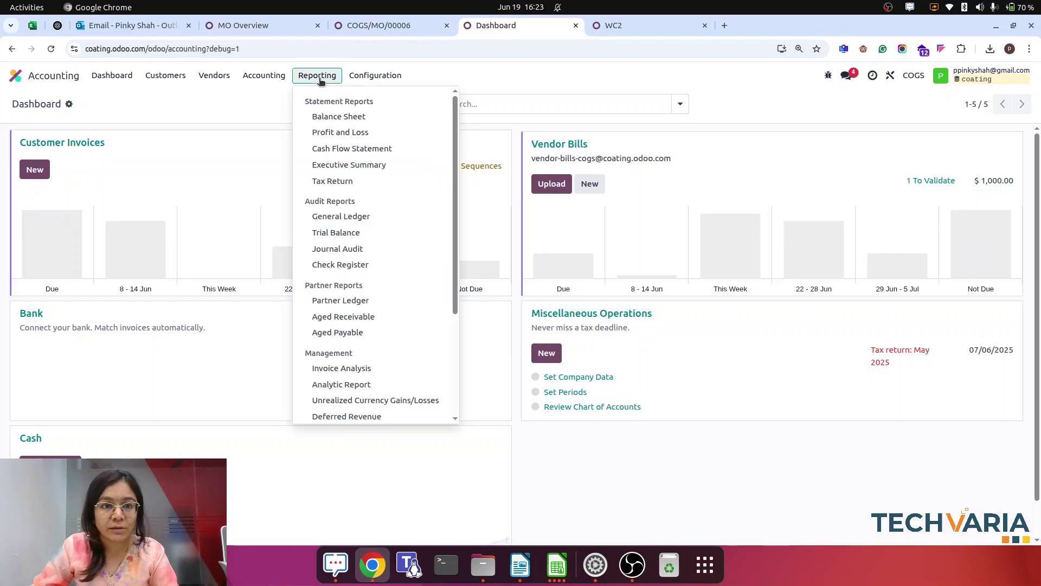
pyautogui.click(345, 115)
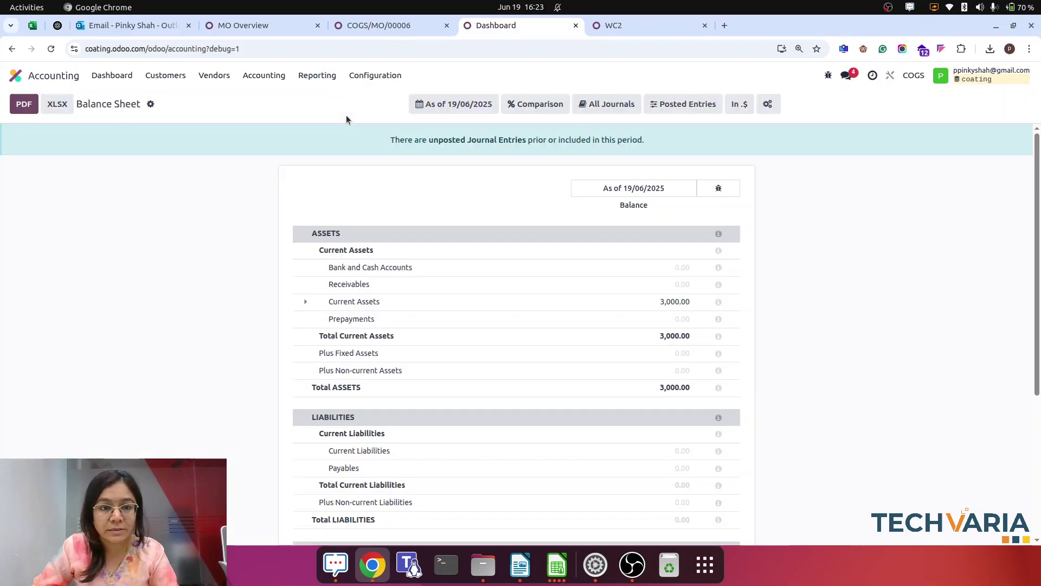
pyautogui.click(305, 303)
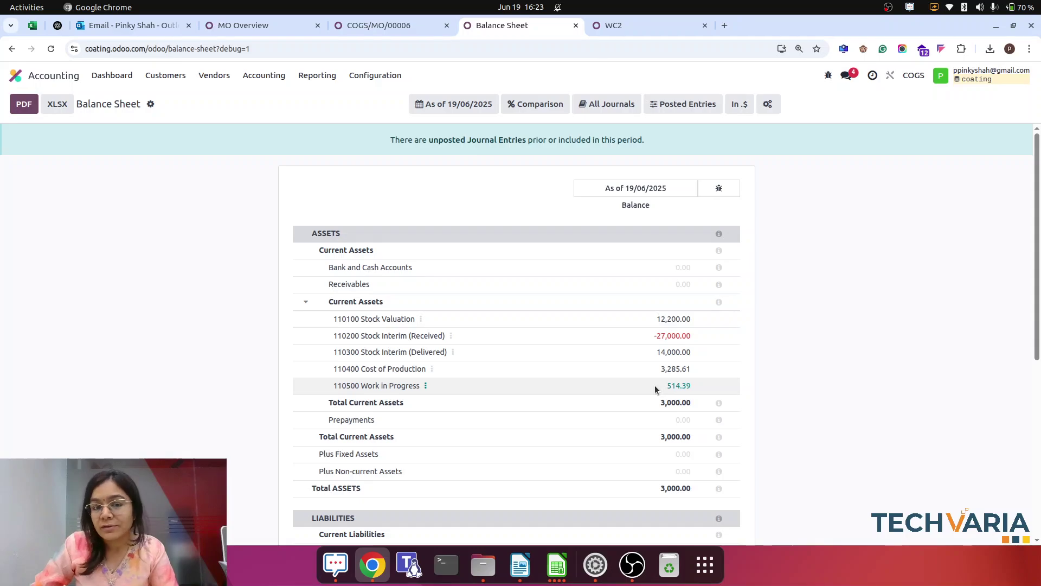
pyautogui.click(261, 79)
pyautogui.click(267, 98)
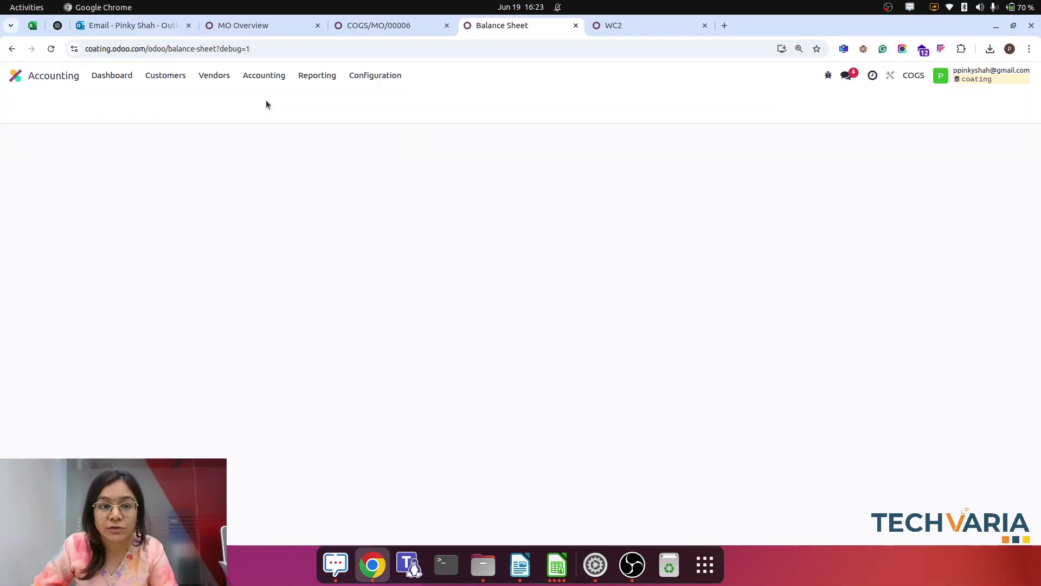
# - Show draft journal entries grouped by Status and inspect the $514.39 reversal dated 20/06/2025
pyautogui.click(427, 103)
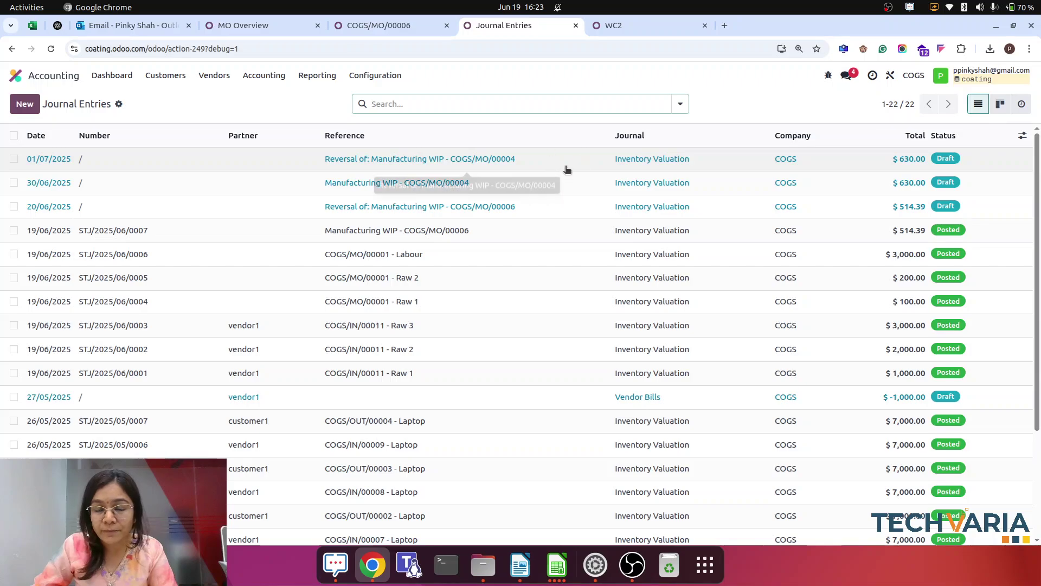
pyautogui.click(680, 105)
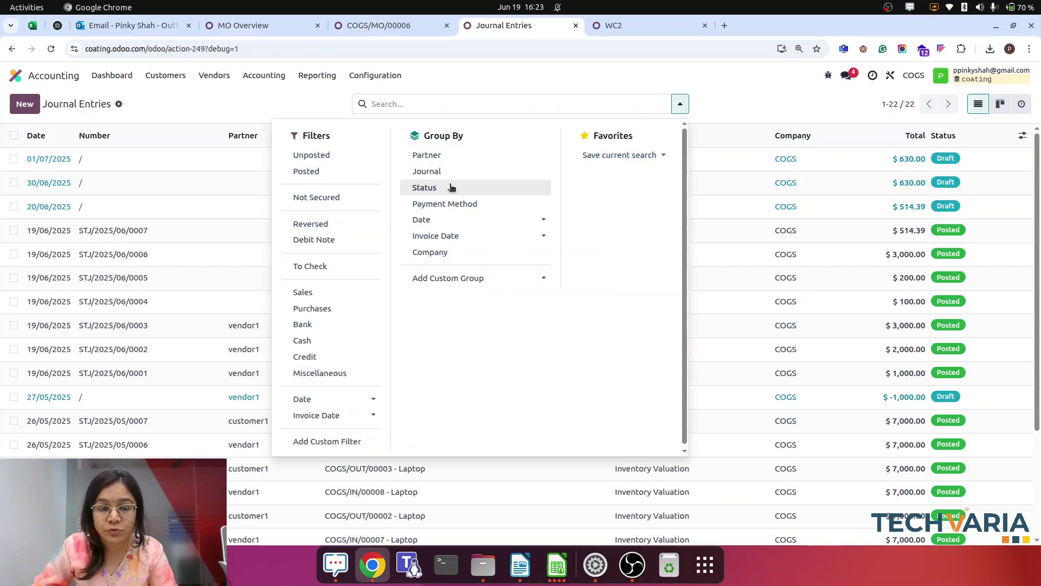
pyautogui.click(425, 187)
pyautogui.click(63, 177)
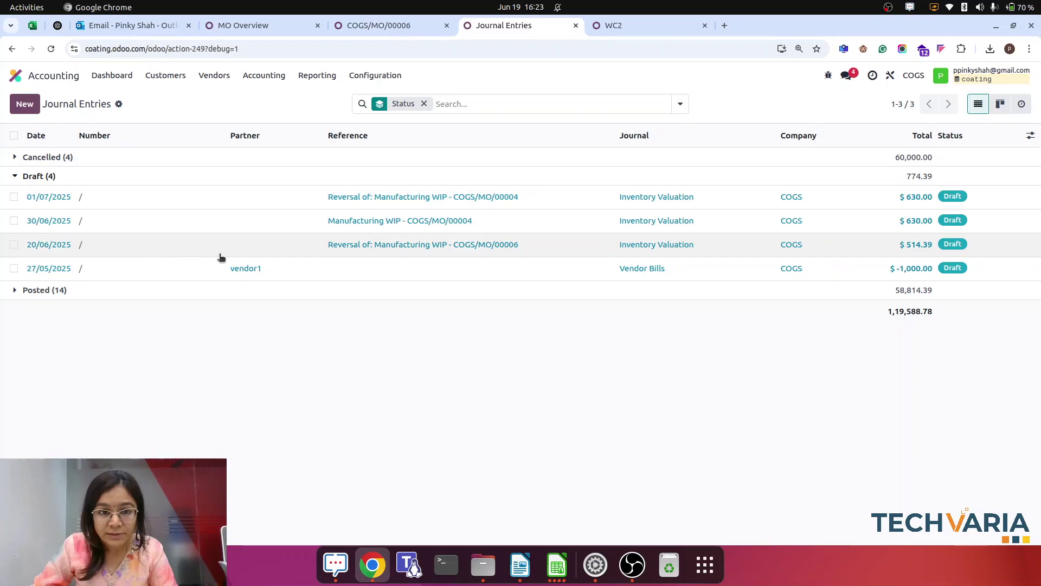
pyautogui.click(188, 244)
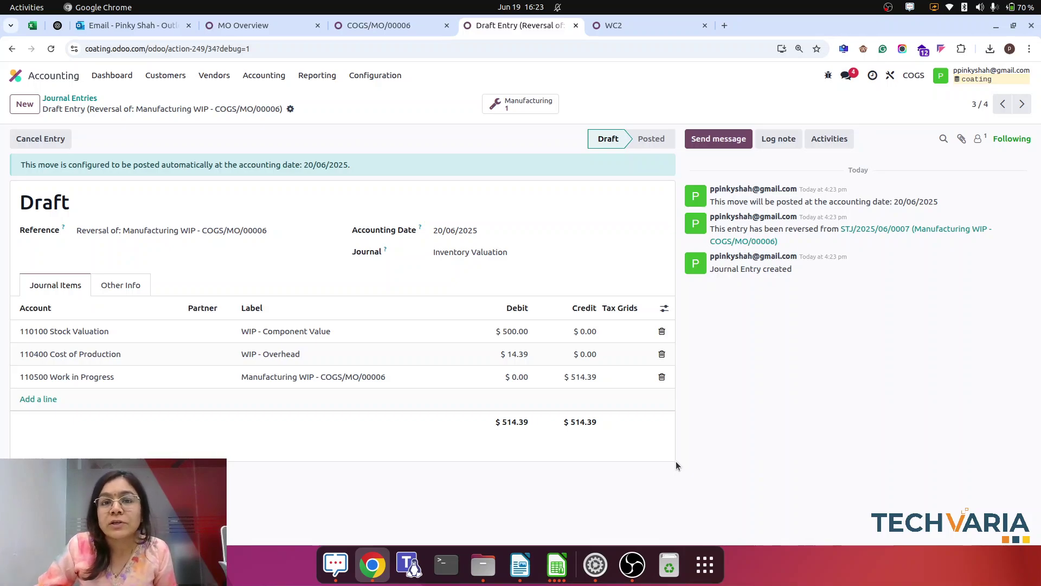
pyautogui.click(389, 25)
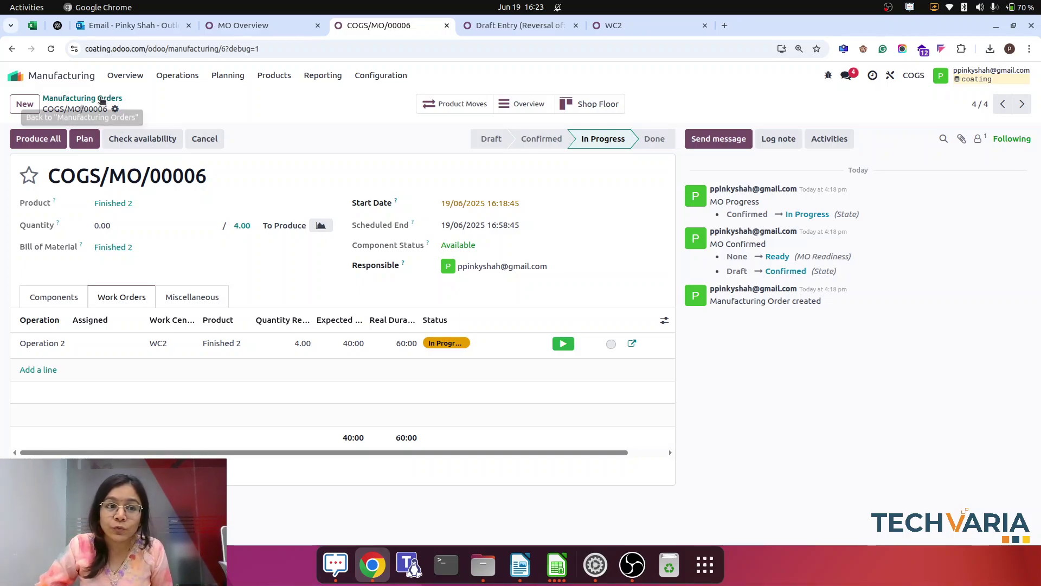
# - Select COGS/MO/00002, 00003 and 00005 and post one combined $441.67 WIP entry
pyautogui.click(102, 98)
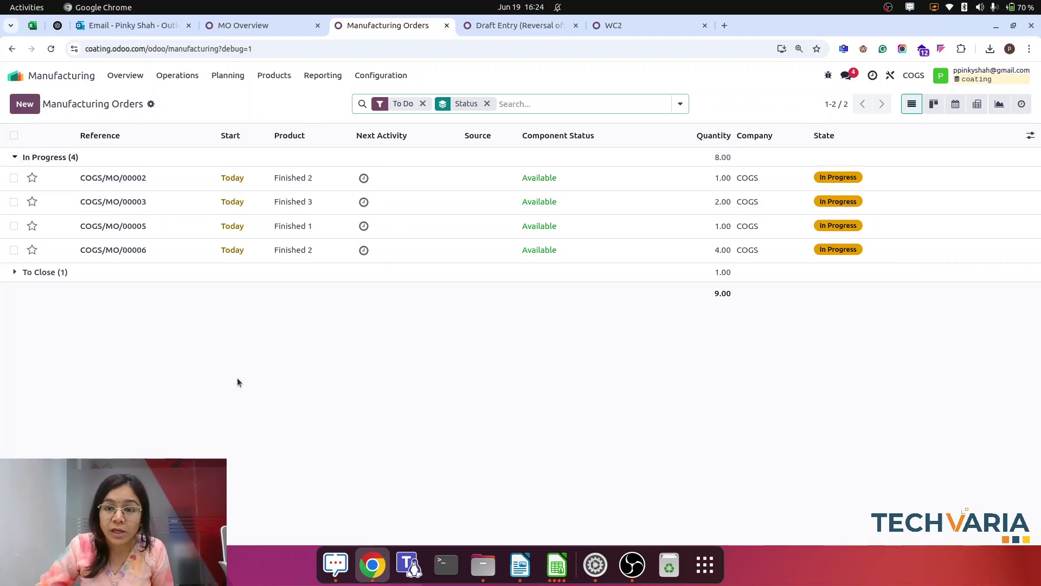
pyautogui.click(14, 178)
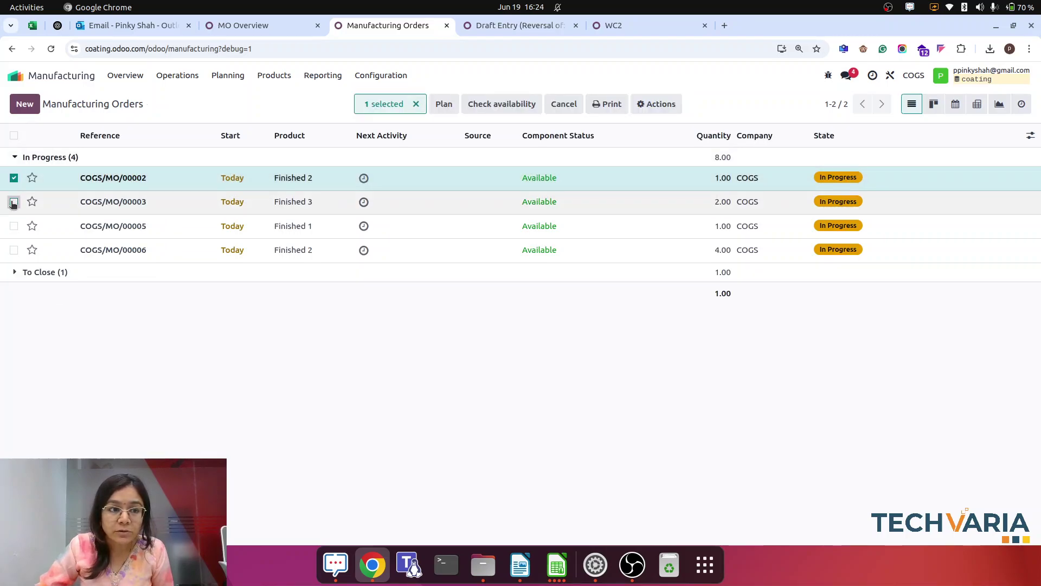
pyautogui.click(14, 201)
pyautogui.click(13, 226)
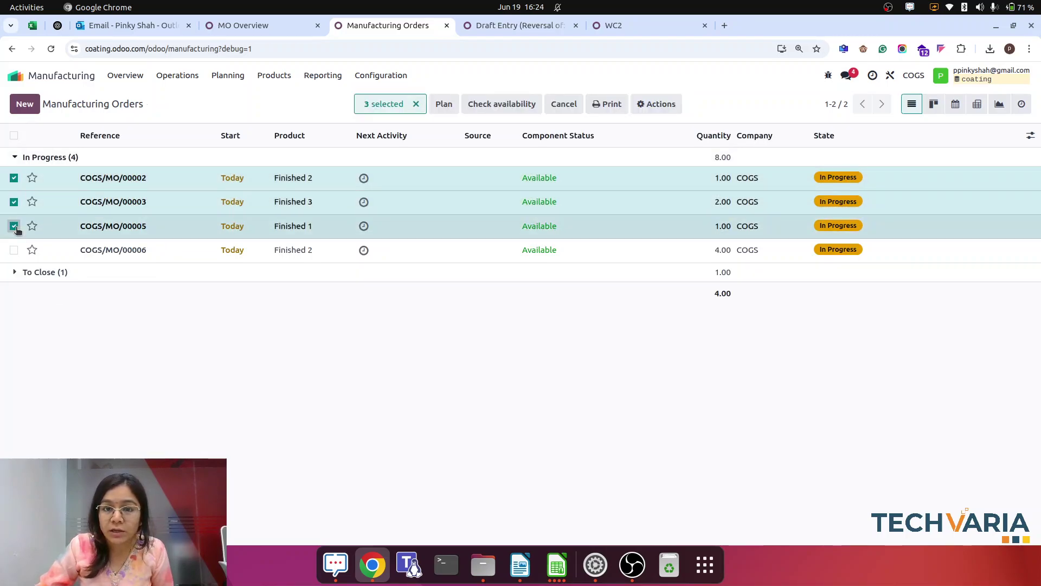
pyautogui.click(661, 105)
pyautogui.click(700, 204)
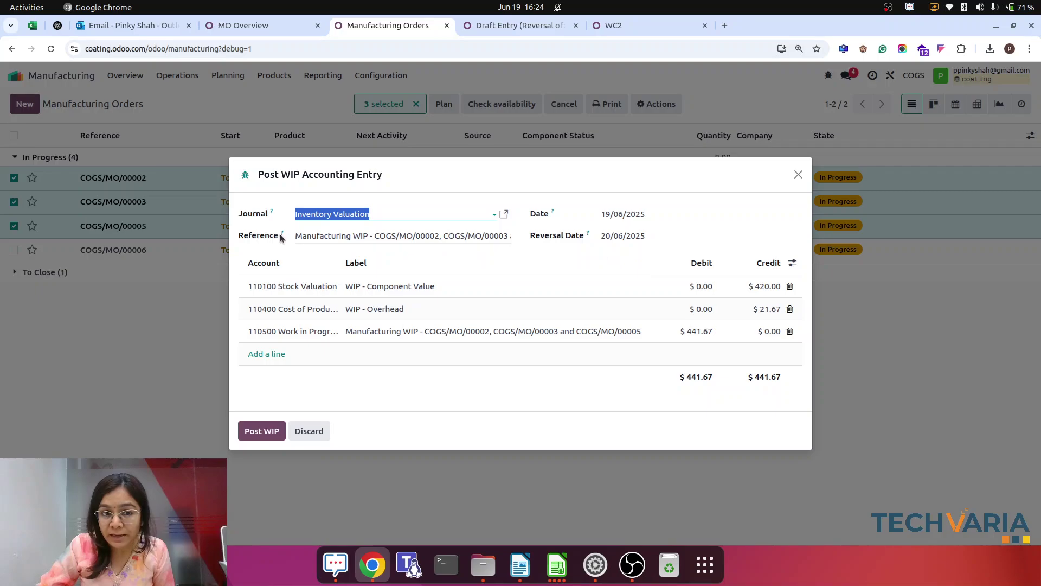
pyautogui.click(258, 434)
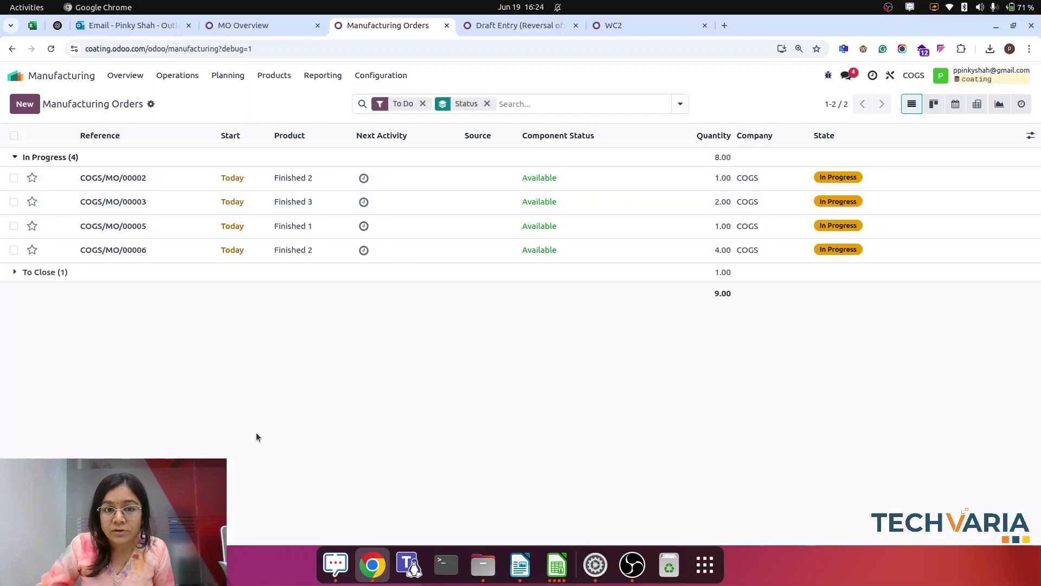